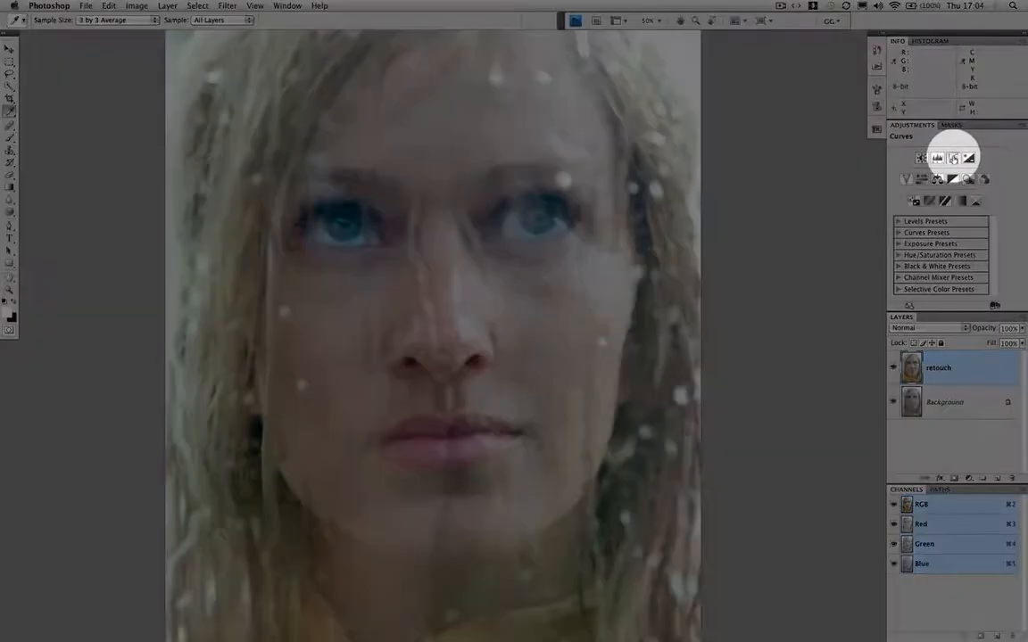
Add a Curves adjustment layer and shape a gentle S-curve, raising the highlights and lowering shadow input 58 to output 50
left_click(953, 158)
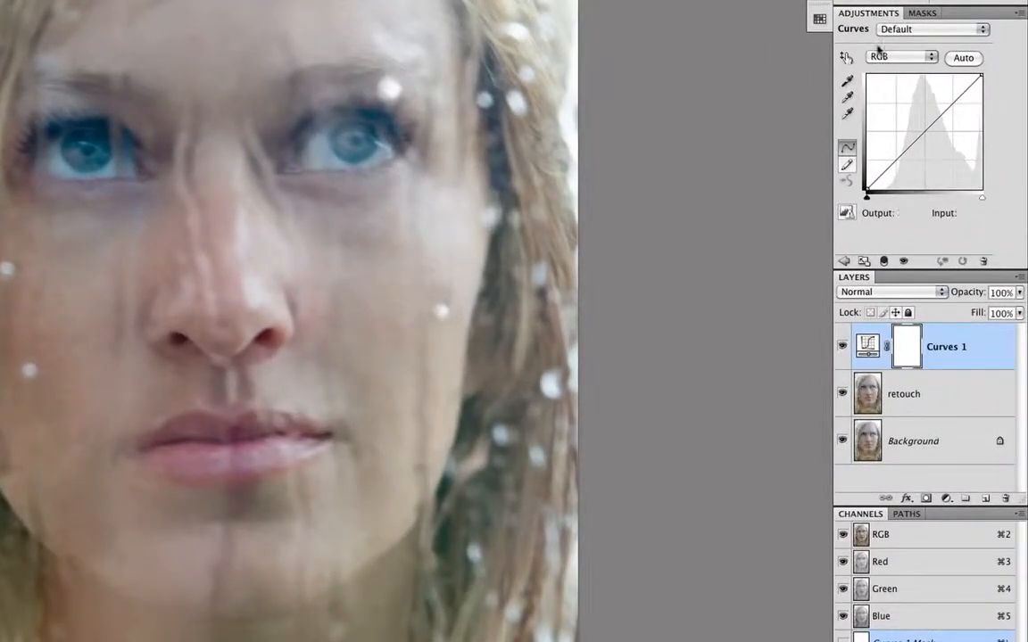
left_click(950, 101)
left_click_drag(891, 164, 893, 167)
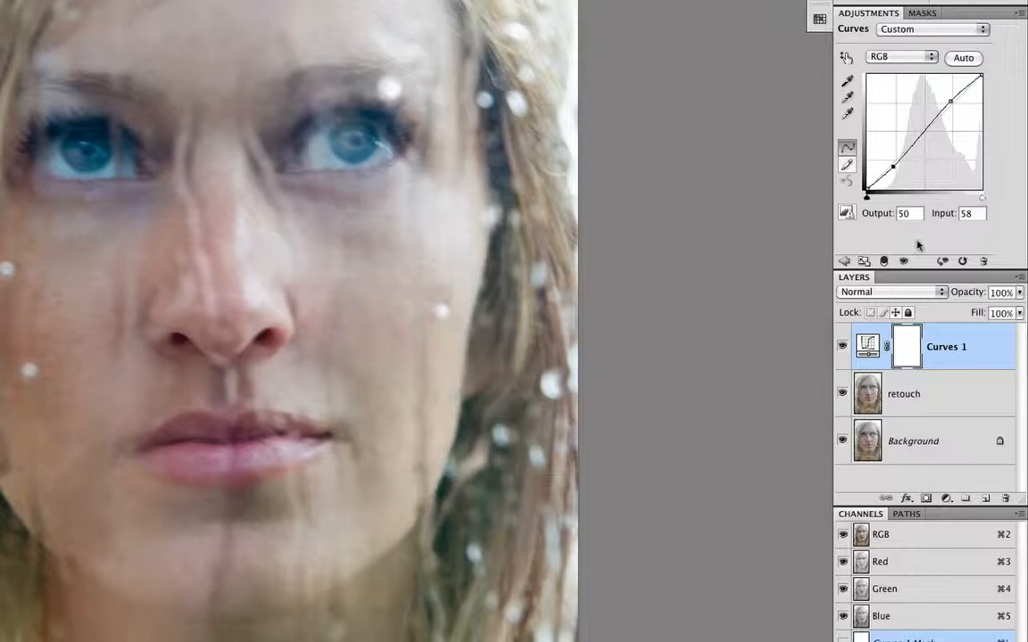
Add a second Curves adjustment layer in Soft Light blending mode and raise its midtones from input 122 to output 143
left_click(843, 261)
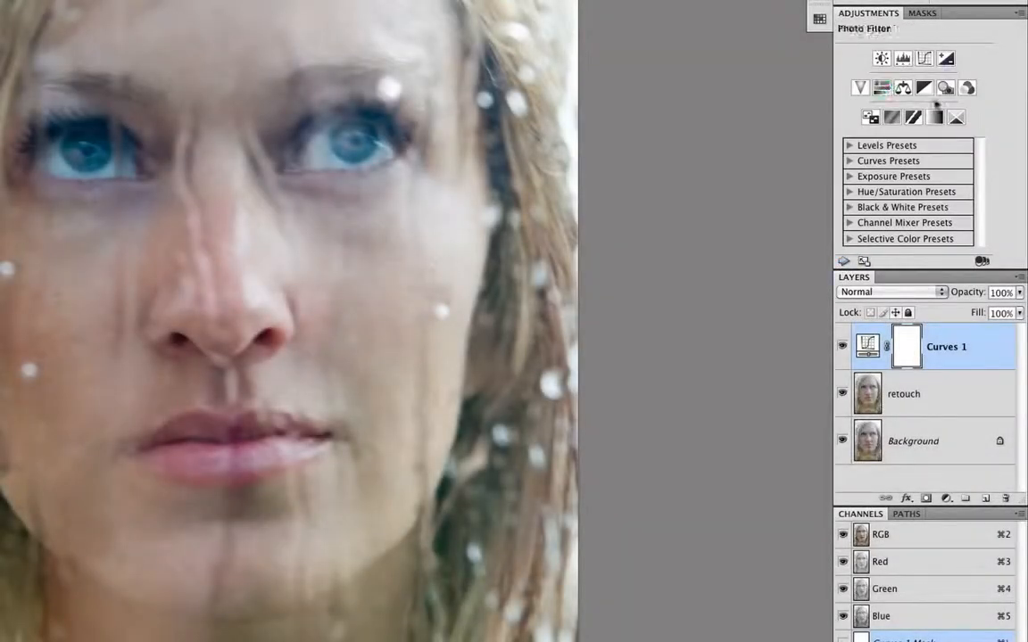
left_click(922, 58)
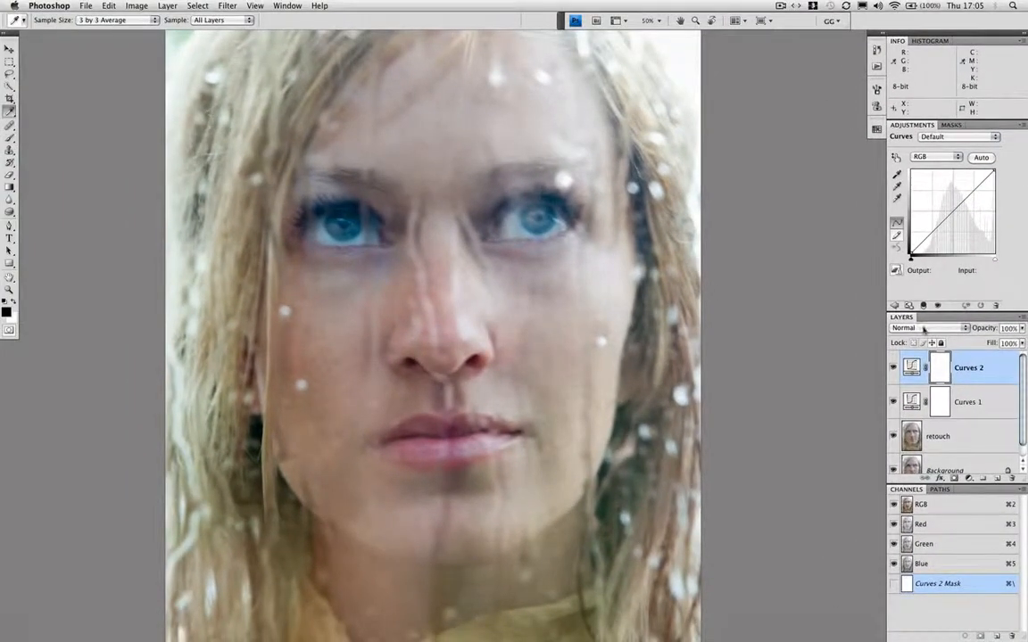
left_click(924, 329)
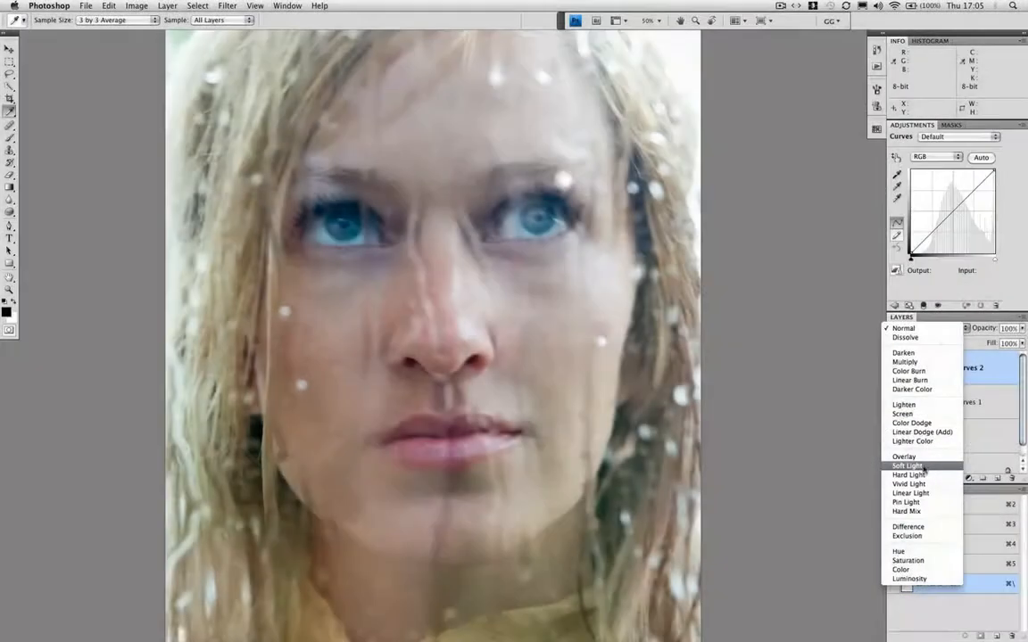
left_click(922, 467)
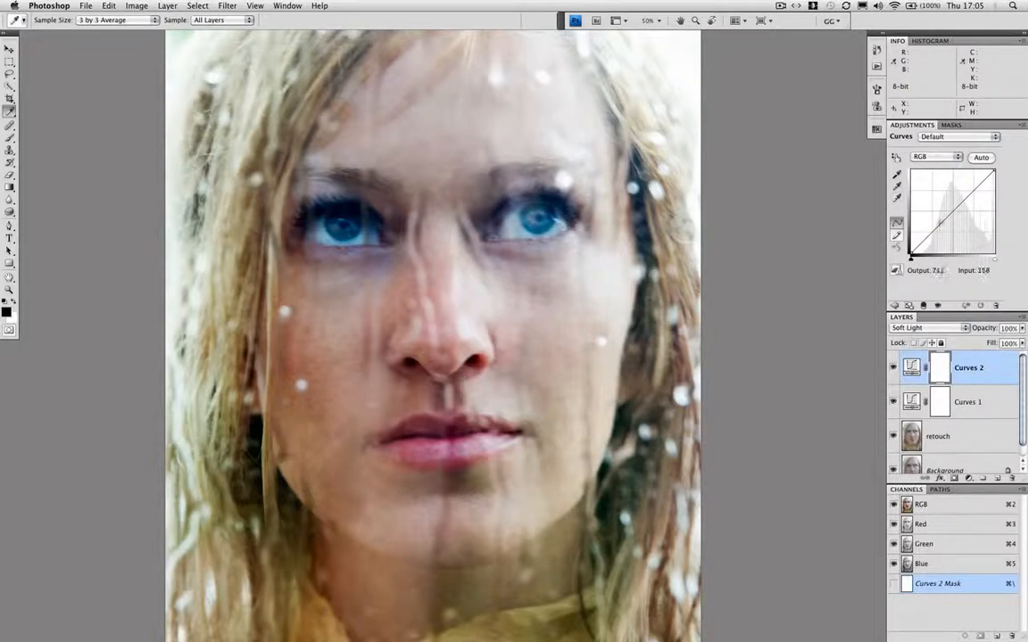
left_click_drag(949, 215, 951, 206)
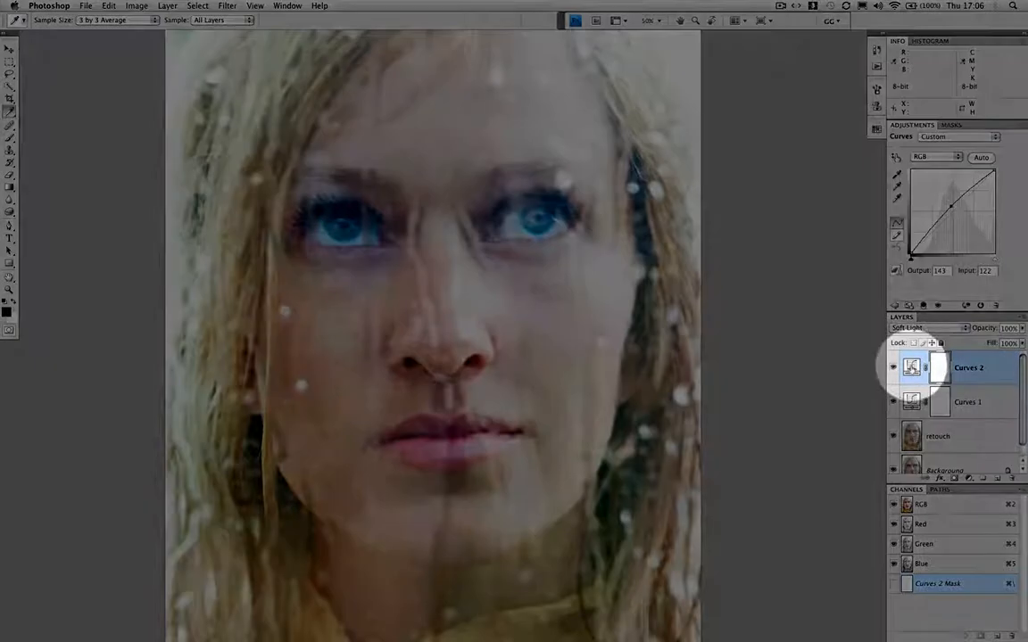
Add a Hue/Saturation adjustment layer above the Curves 2 layer
left_click(911, 368)
left_click(938, 370)
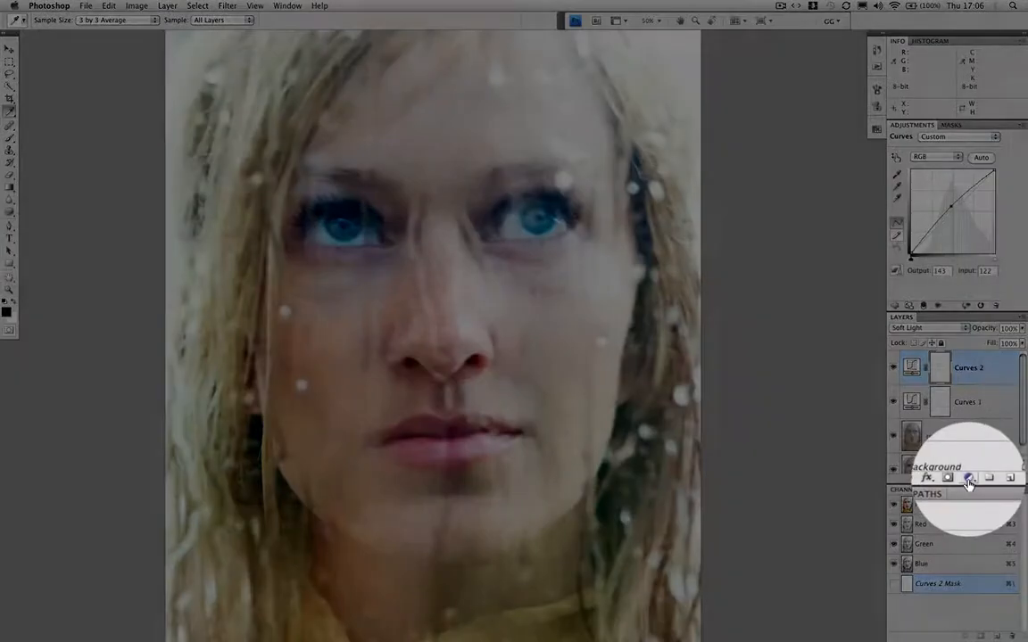
left_click(967, 479)
left_click(962, 379)
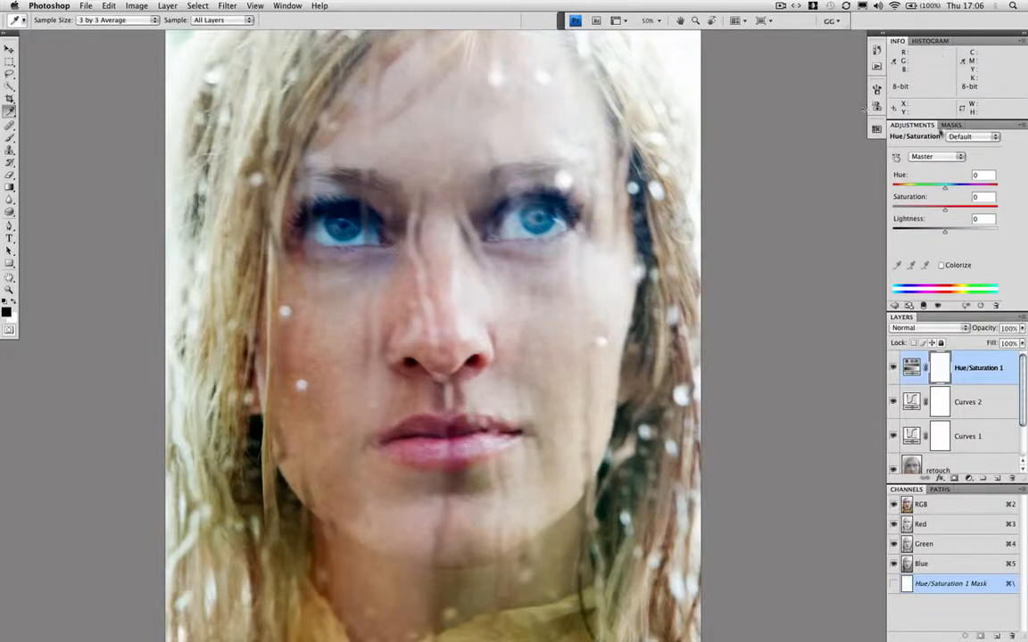
left_click(960, 157)
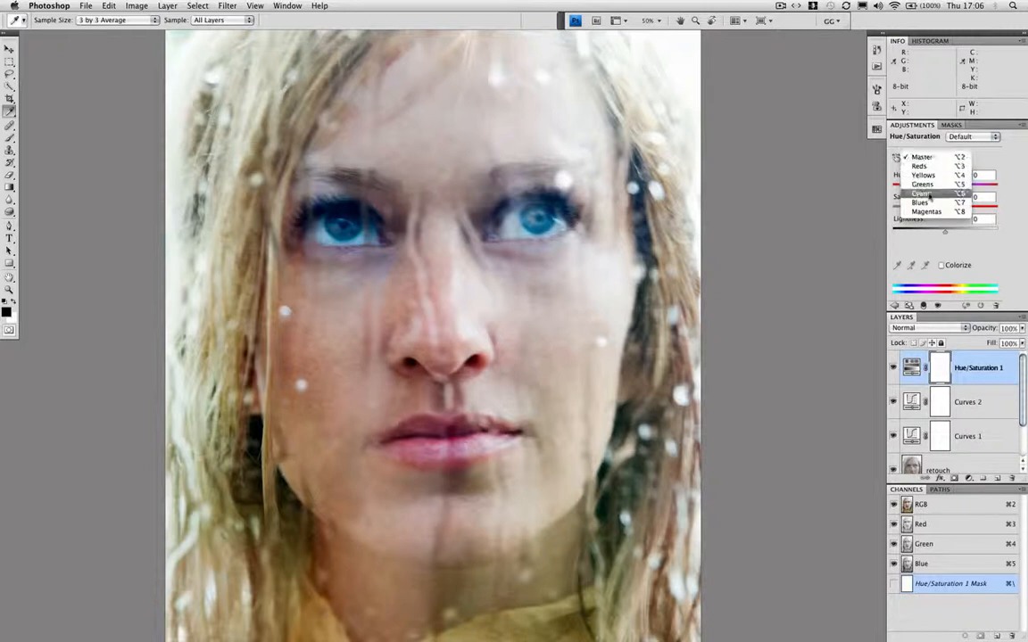
left_click(920, 203)
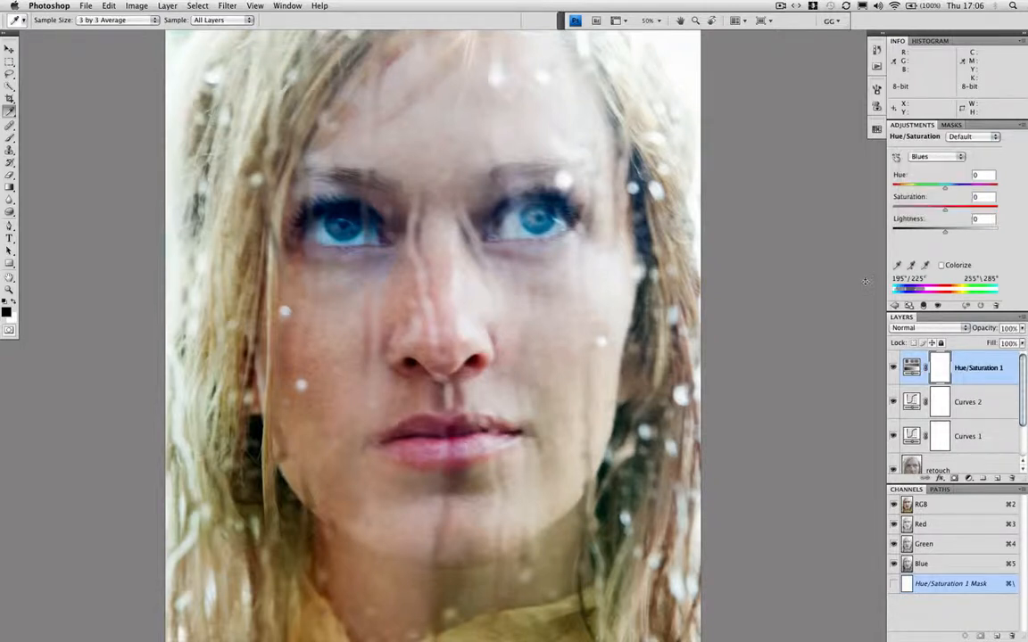
left_click(960, 157)
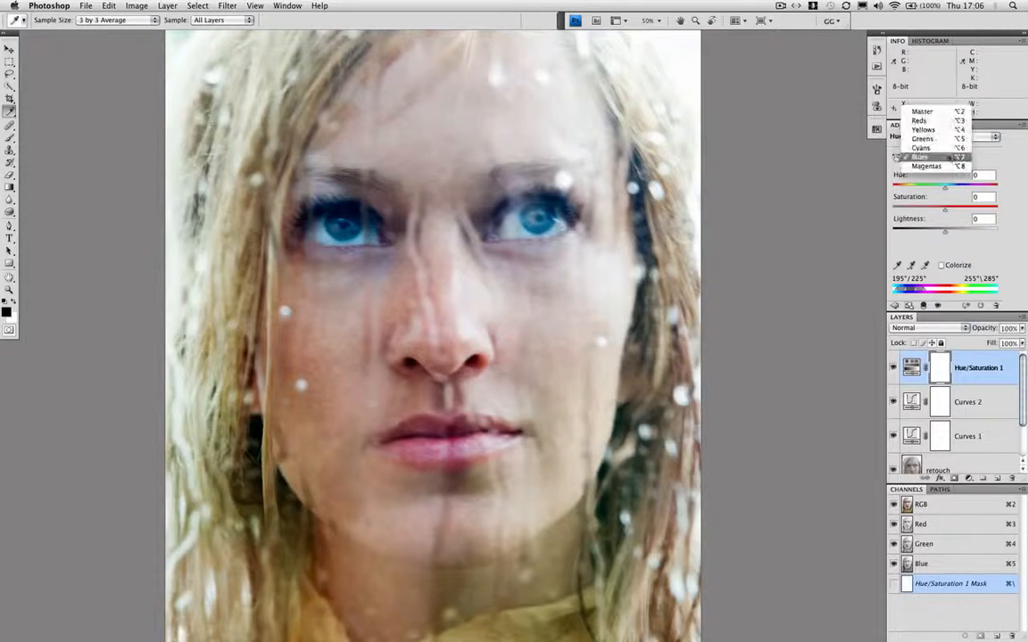
left_click(919, 105)
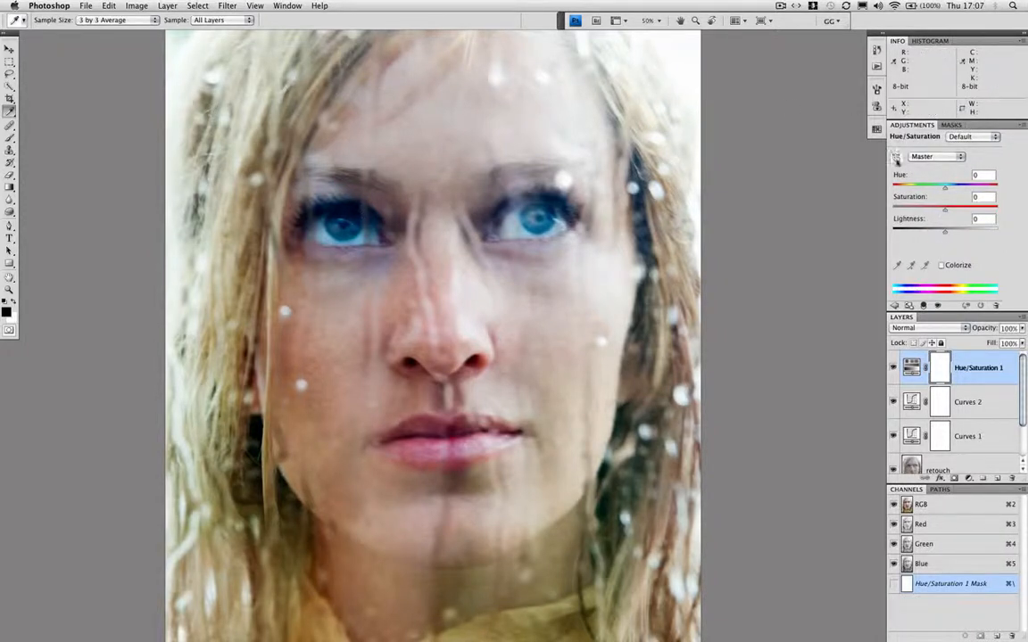
Target the Blues range by sampling the iris in the portrait and set its saturation to -39
left_click(895, 157)
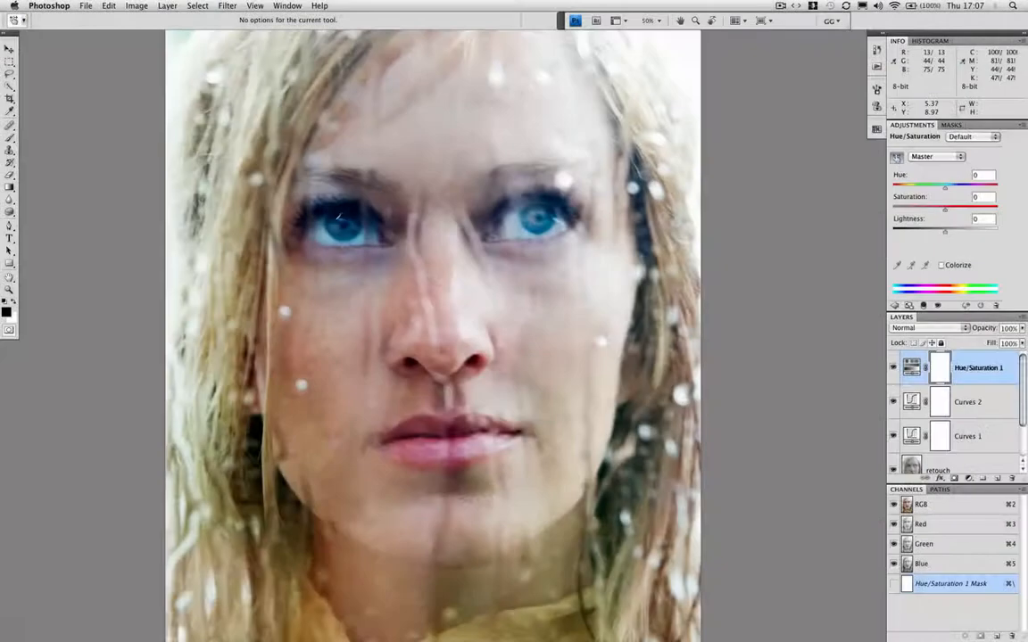
left_click_drag(336, 226, 301, 233)
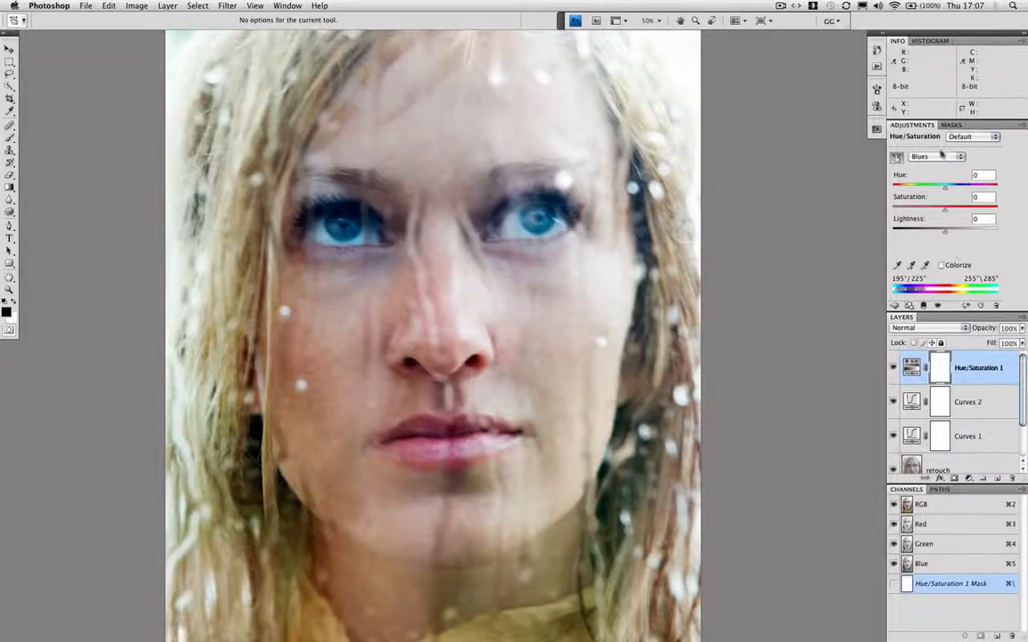
left_click(941, 157)
left_click(942, 157)
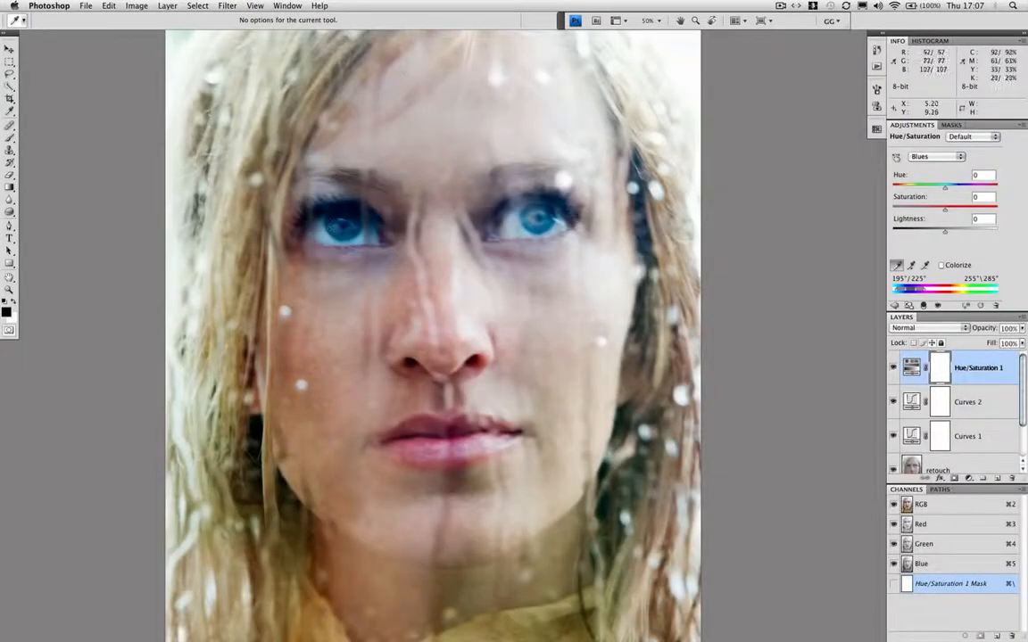
left_click(329, 227)
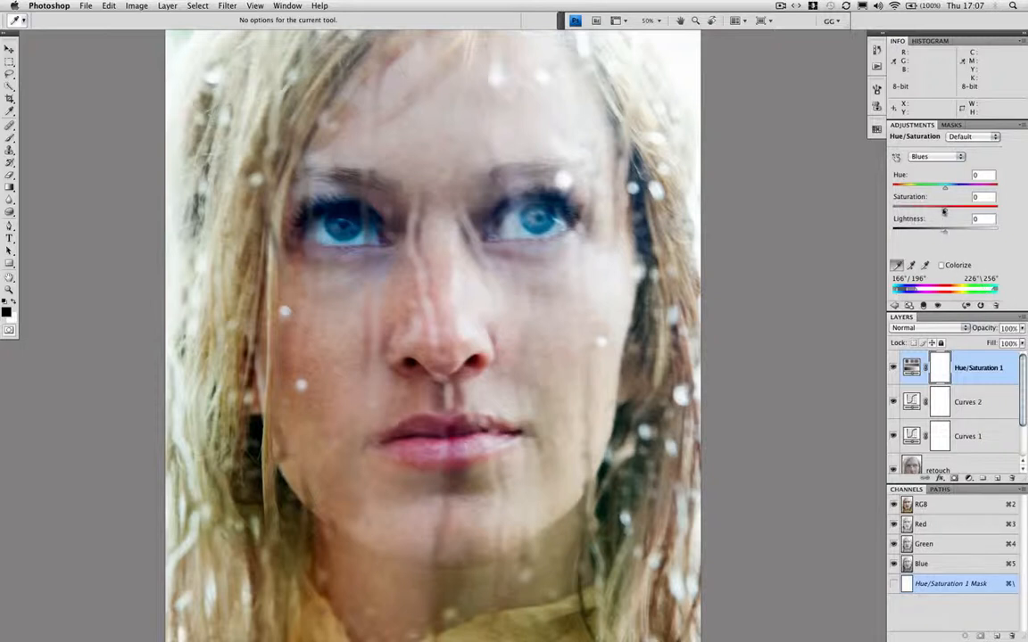
left_click_drag(944, 211, 926, 214)
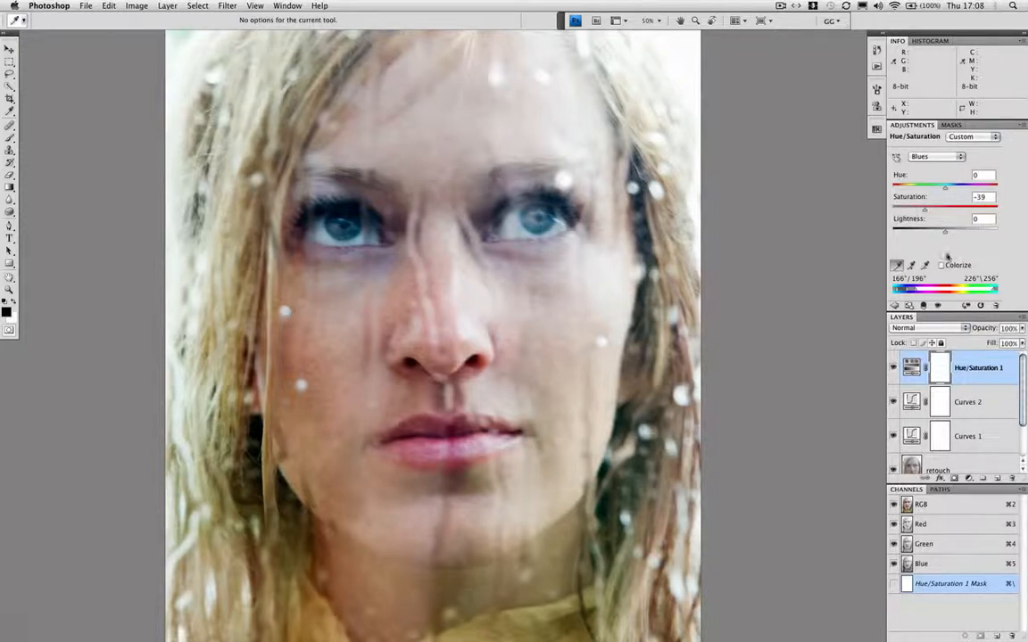
Narrow the lower limit of the Magentas range to 282°/312° and shift its hue slightly toward red
left_click(948, 157)
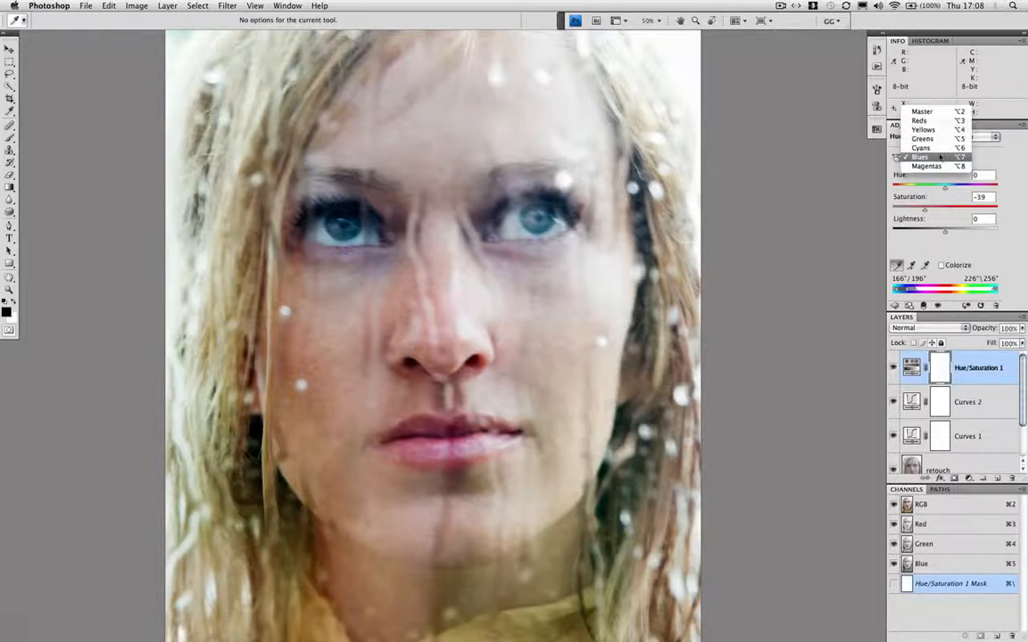
left_click(941, 165)
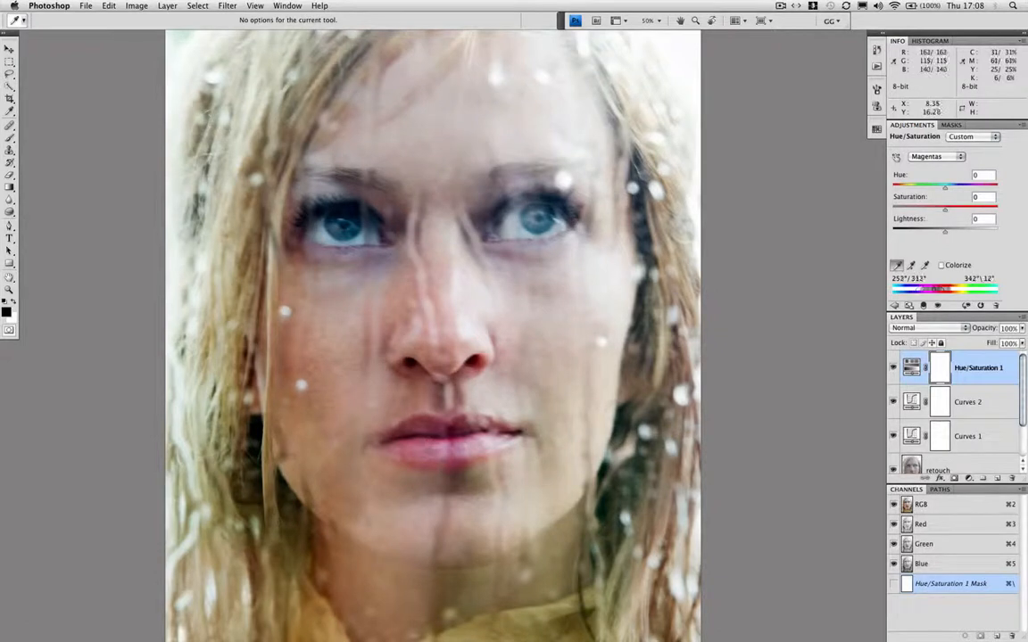
left_click_drag(918, 288, 926, 289)
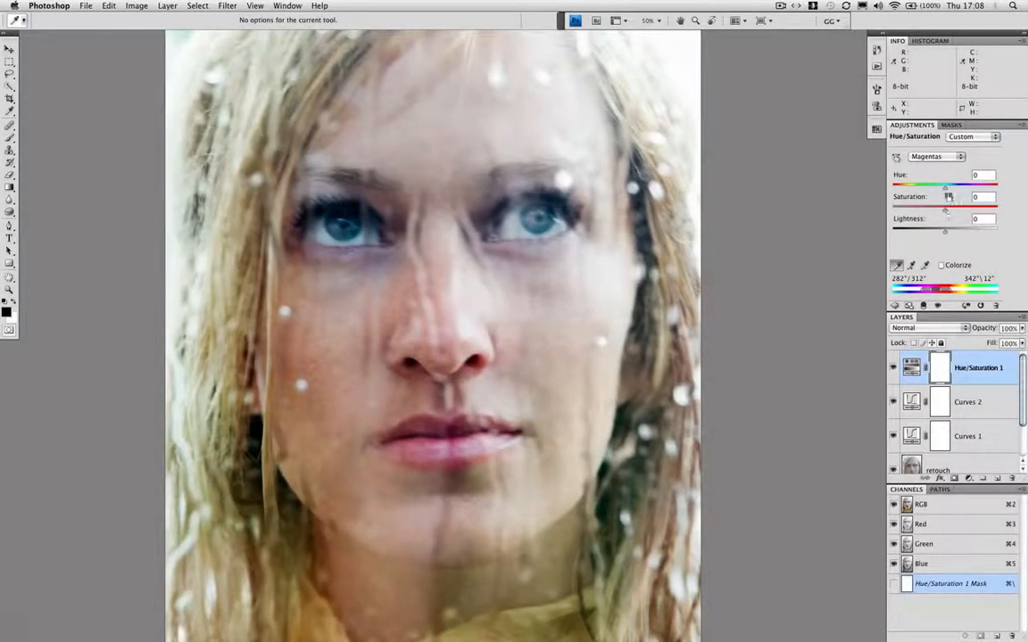
mouse_move(943, 189)
left_mouse_down()
mouse_move(928, 193)
mouse_move(963, 190)
mouse_move(952, 191)
left_mouse_up()
Clear the points from the Curves 1 layer and rebuild the contrast from the image, brightening the cheek highlight and darkening the hair shadow
left_click(912, 406)
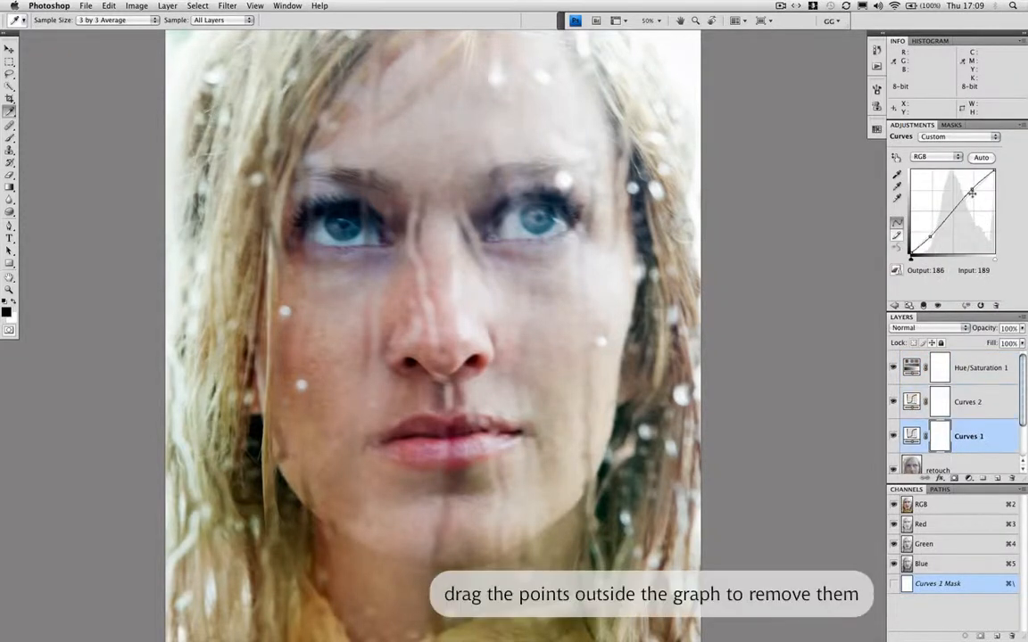
left_click_drag(952, 207, 965, 268)
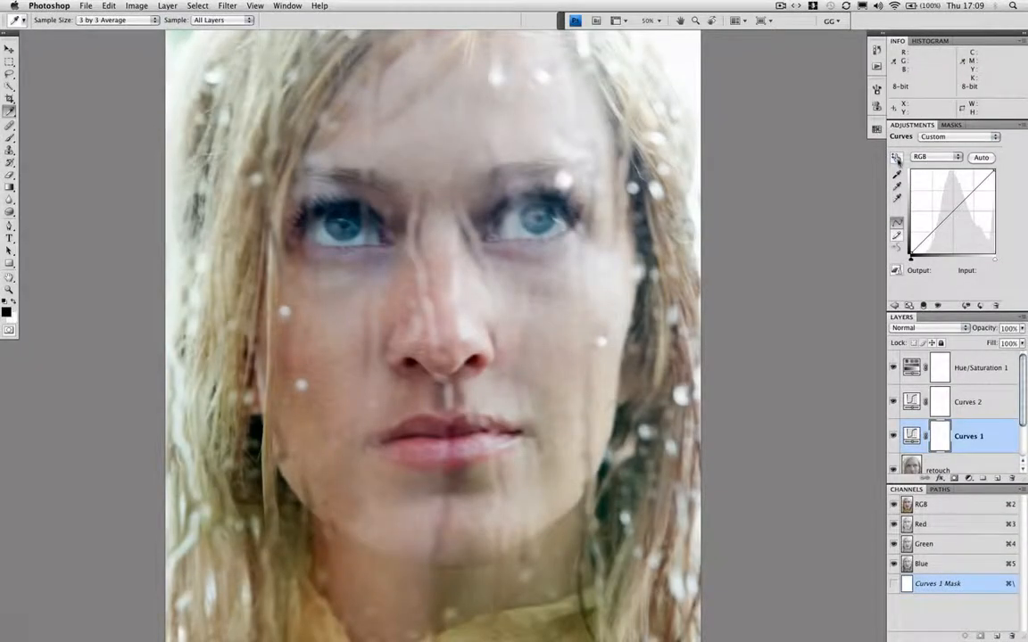
left_click(895, 158)
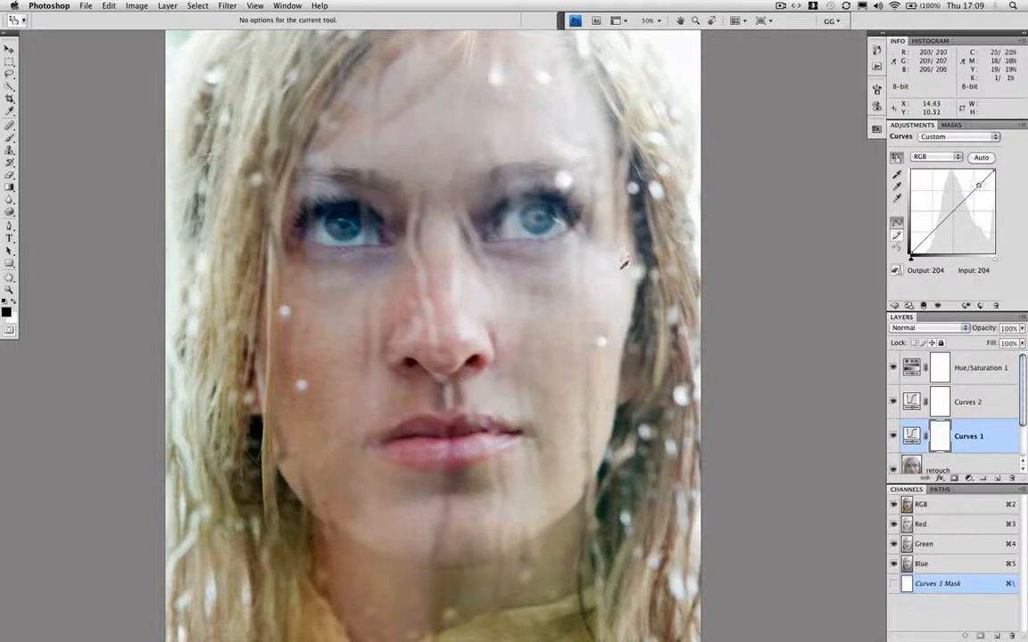
left_click_drag(618, 266, 616, 268)
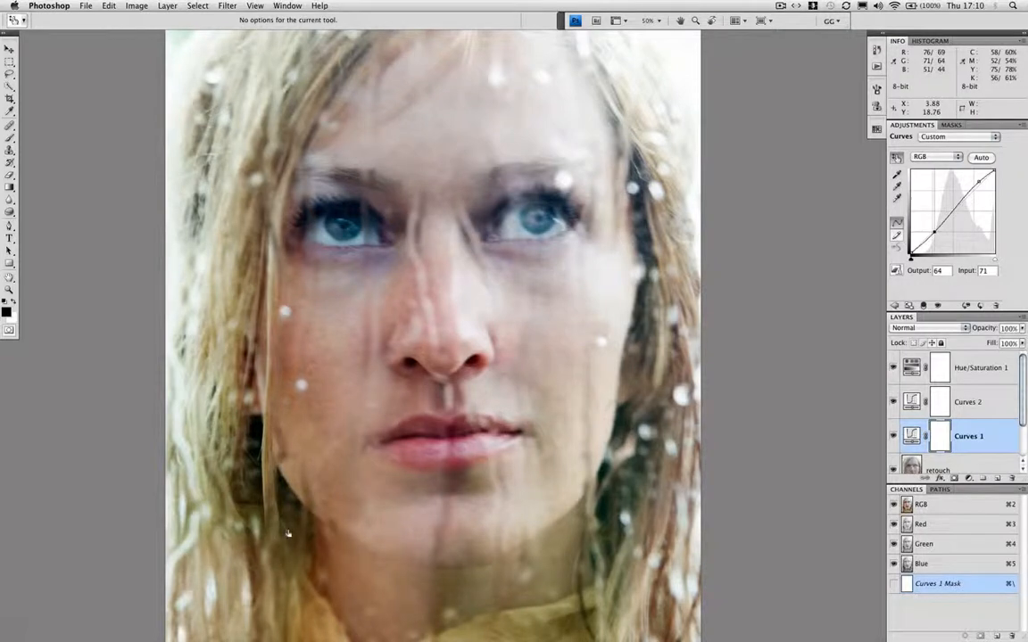
left_click_drag(288, 534, 288, 528)
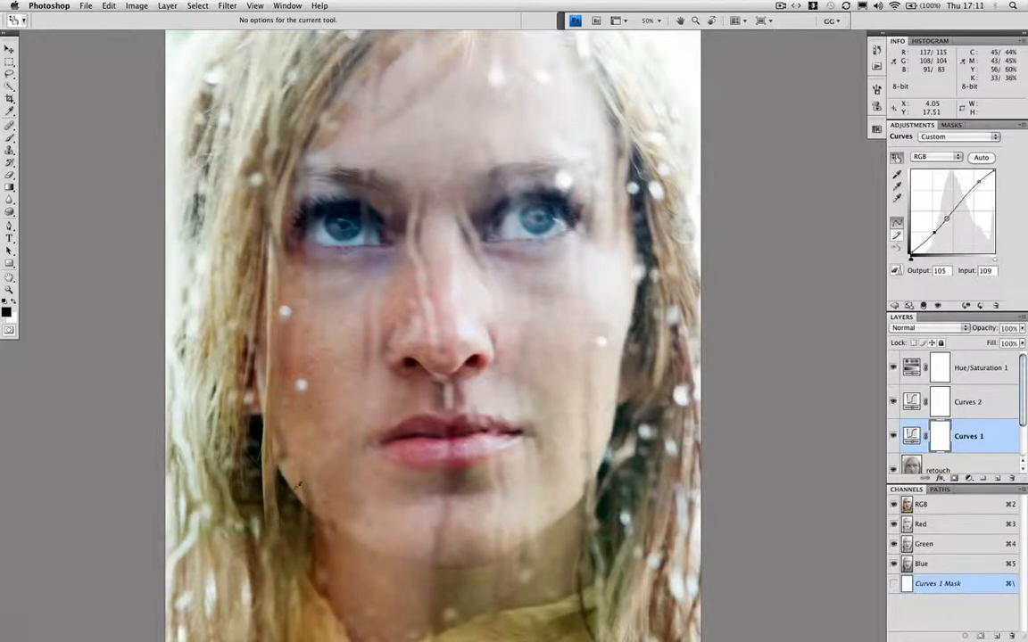
Lower the shadow point of the Curves 1 curve slightly further in small increments
key("Down")
key("Down")
key("Down")
key("Down")
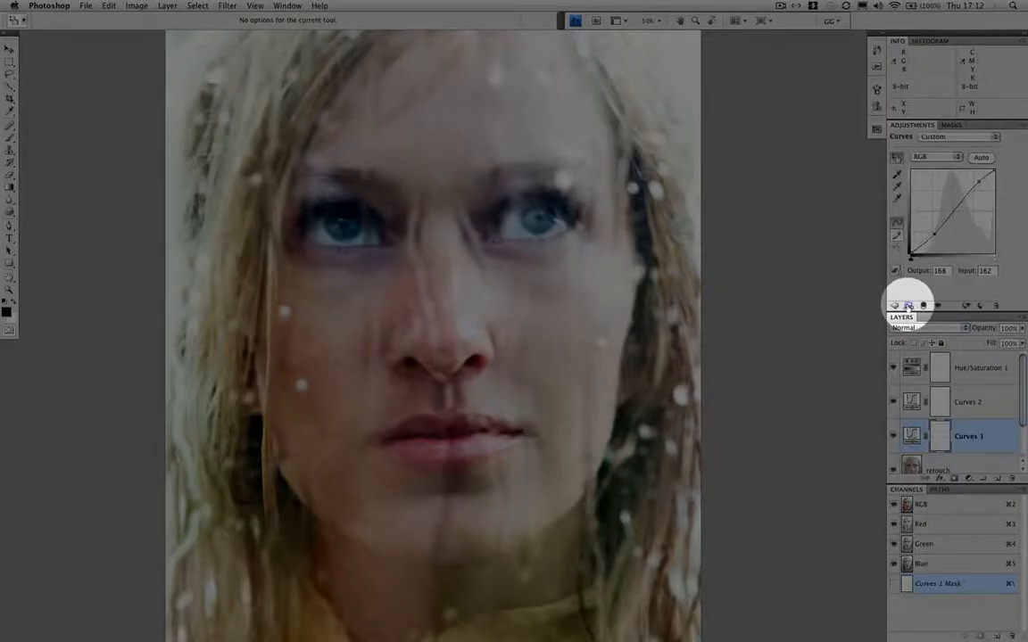
Enlarge the curve graph to its expanded view and return it to the standard size
left_click(908, 305)
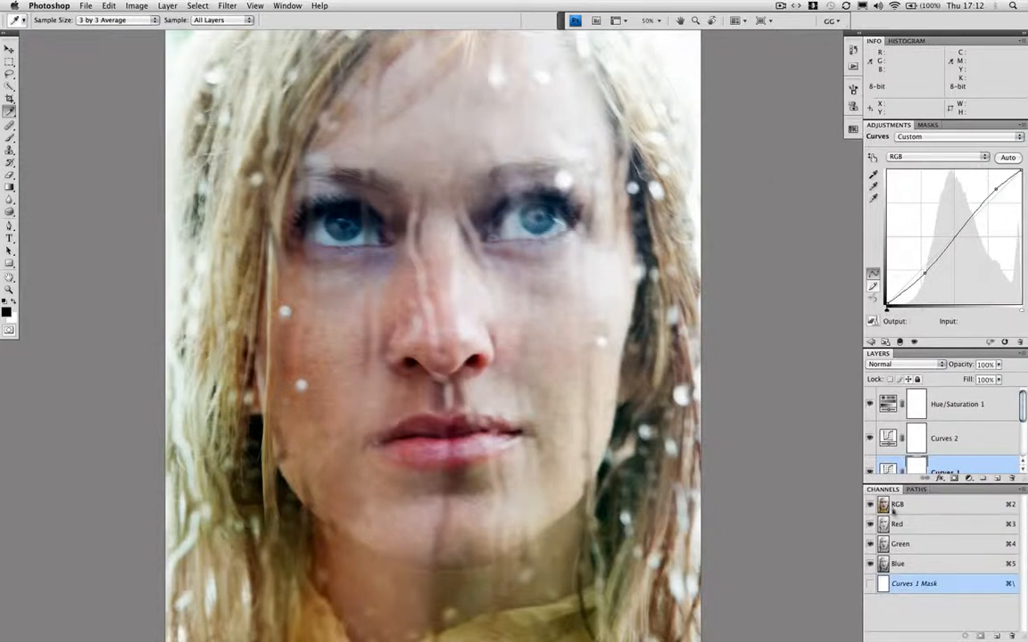
left_click(884, 341)
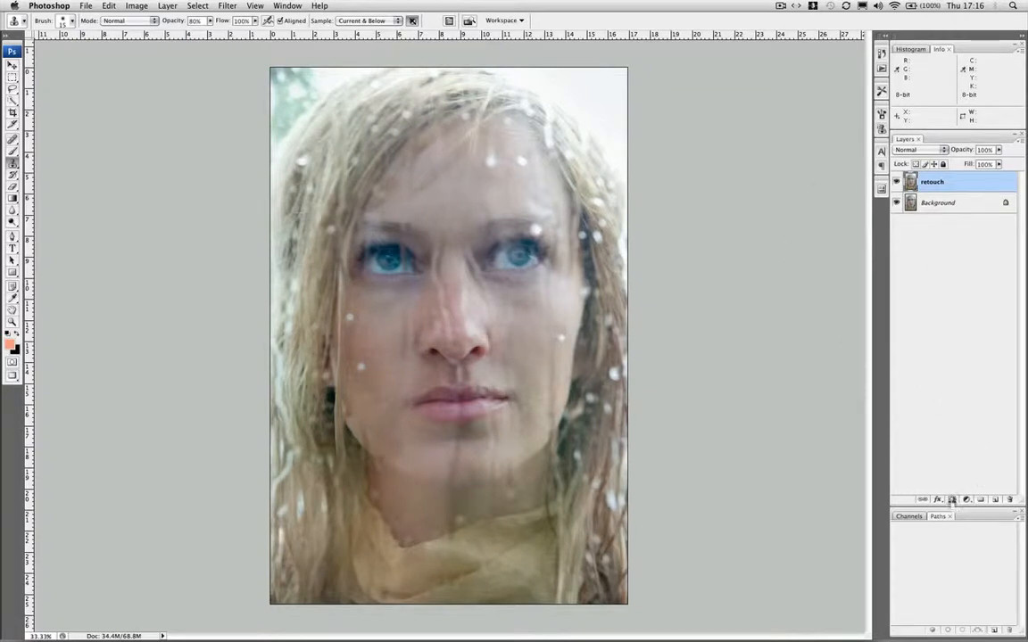
Add a Curves adjustment layer above the retouch layer and move its dialog clear of the portrait
left_click(967, 499)
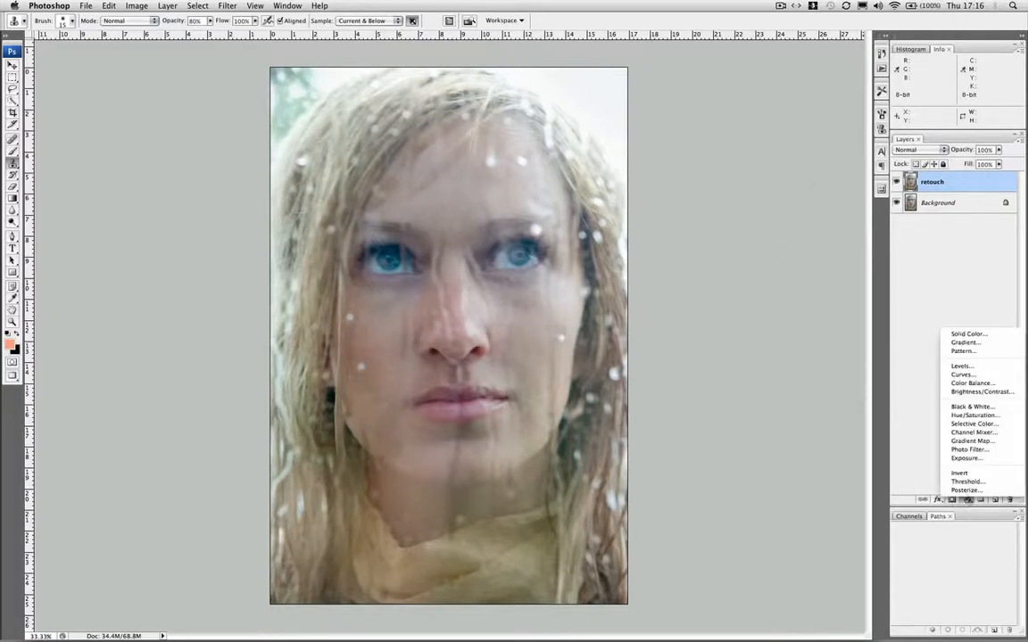
left_click(967, 500)
left_click(967, 501)
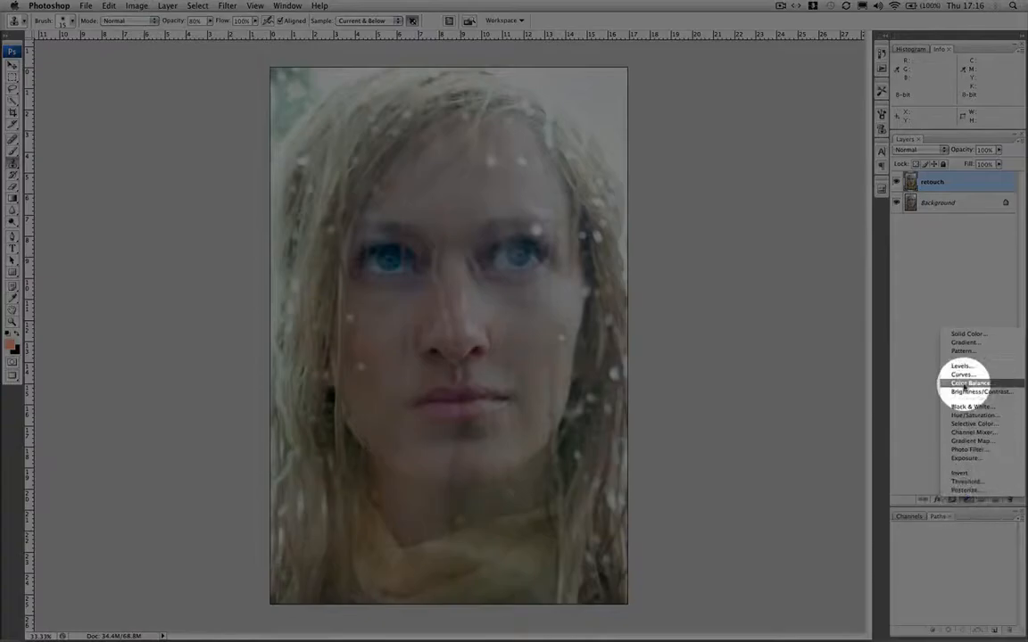
left_click(969, 371)
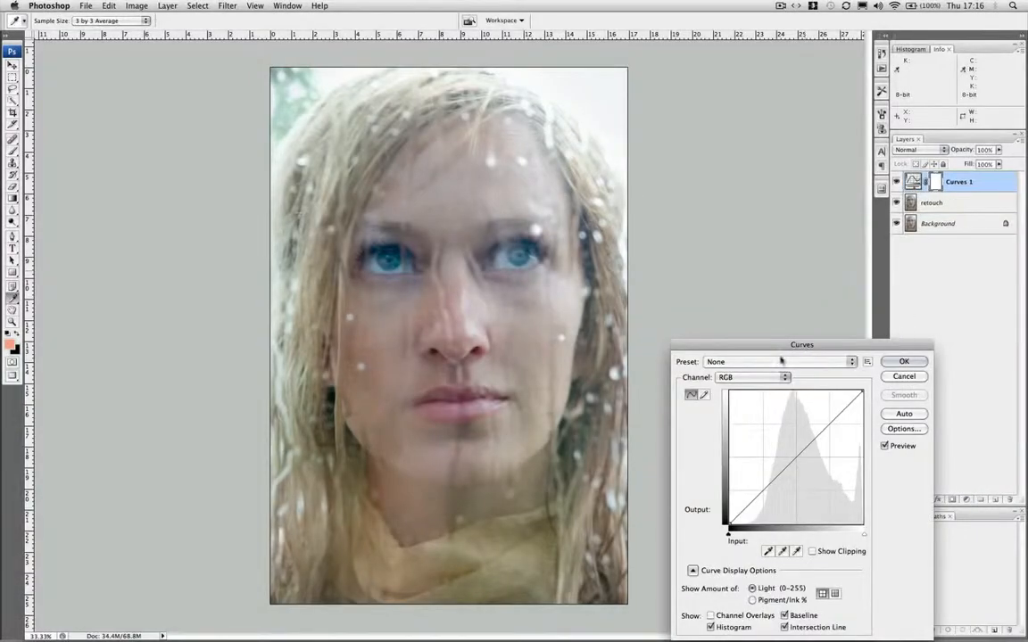
left_click_drag(765, 357, 760, 233)
left_click_drag(825, 305, 824, 314)
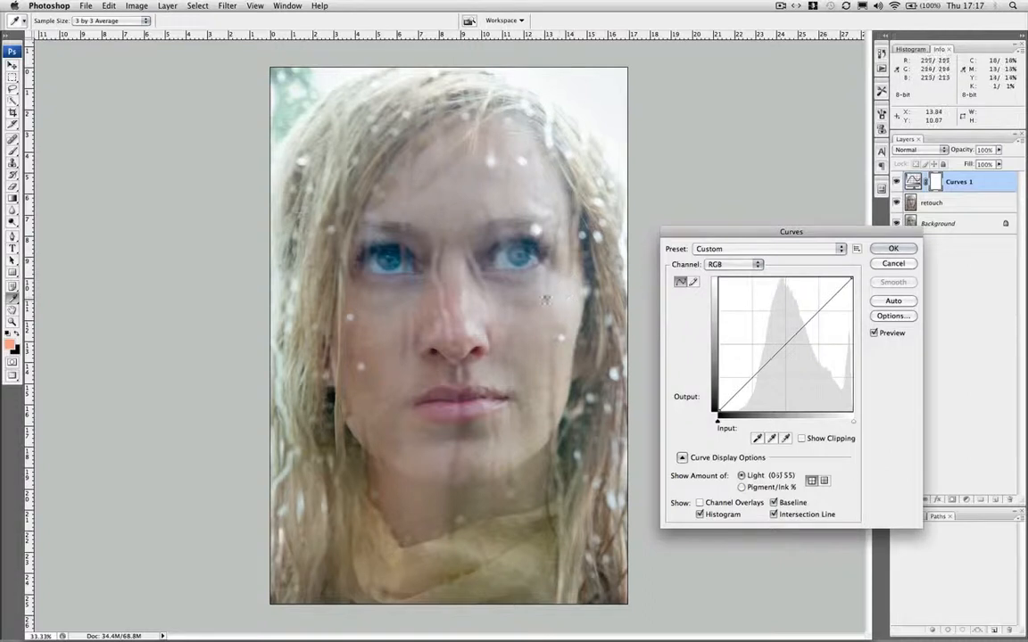
Sample the bright cheek as a curve point at input 215 and raise its output to 226
left_click(571, 295, "super")
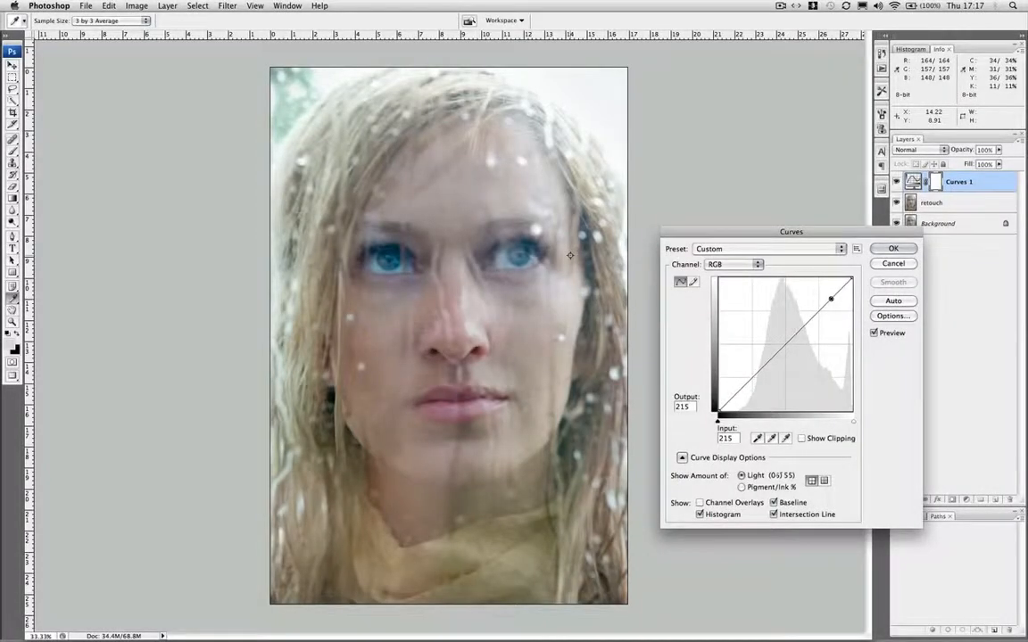
key("Up")
key("Up")
key("Up")
key("Up")
key("Up")
key("Up")
key("Up")
key("Up")
key("Up")
key("Up")
key("Up")
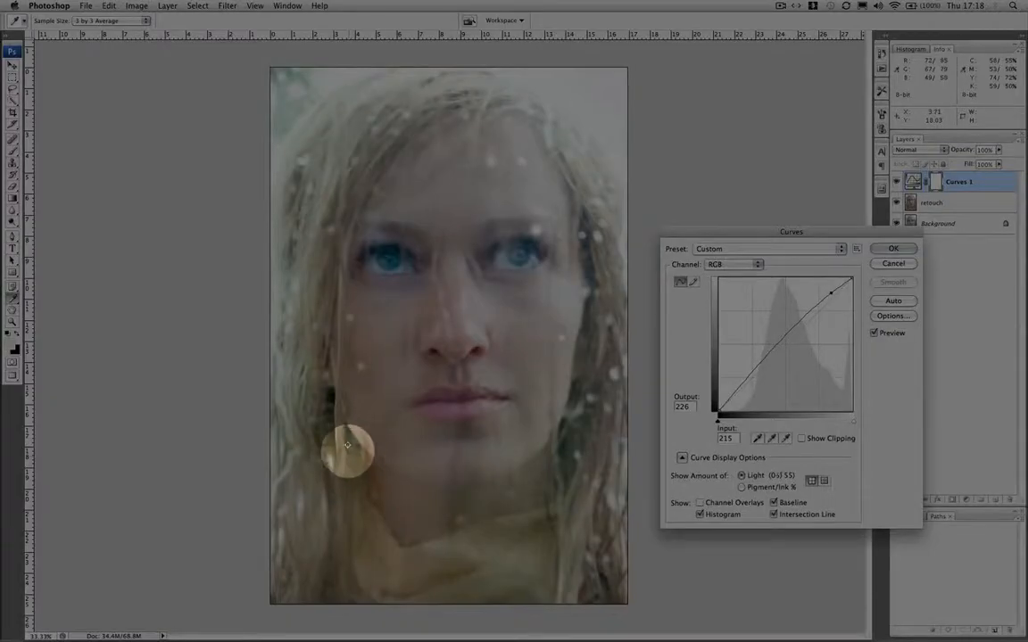
Sample the dark hair beside the jaw as a curve point at input 71, lower its output in small increments, and apply the curve
left_click(350, 449, "super")
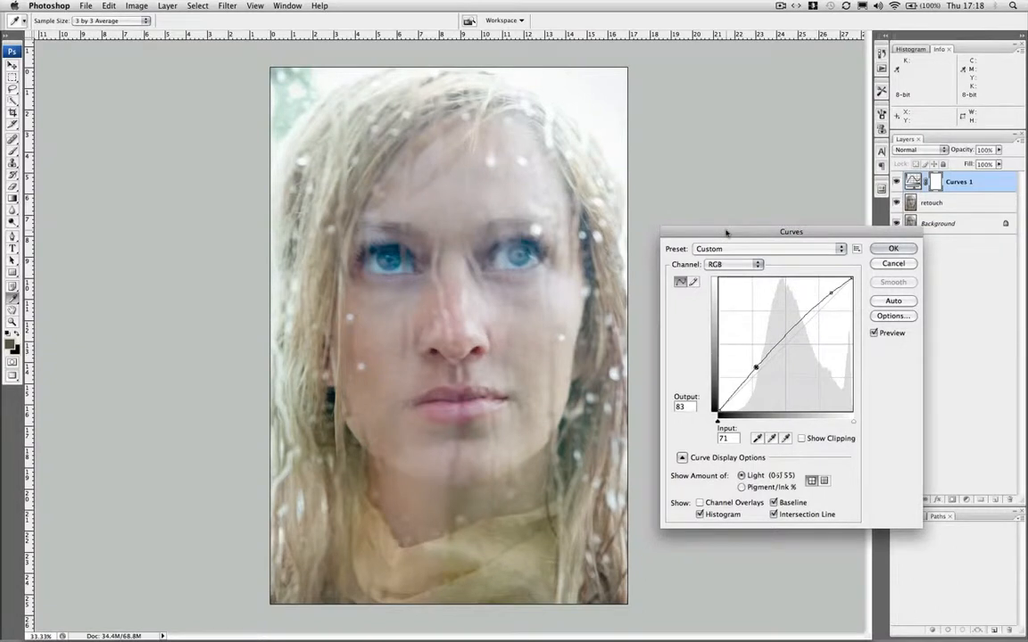
key("Down")
key("Down")
key("Down")
key("Down")
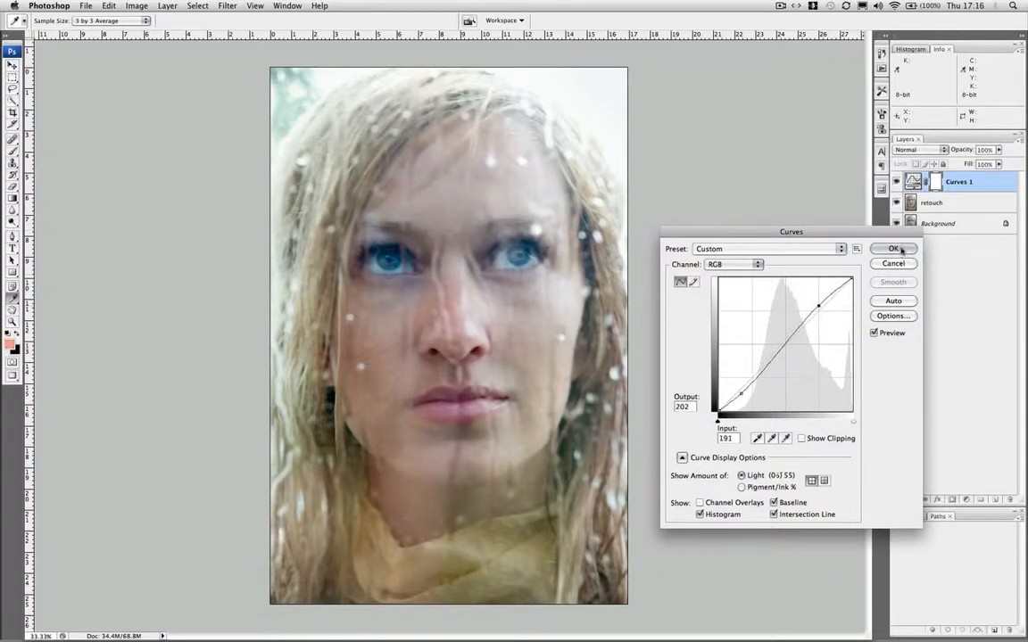
left_click(894, 249)
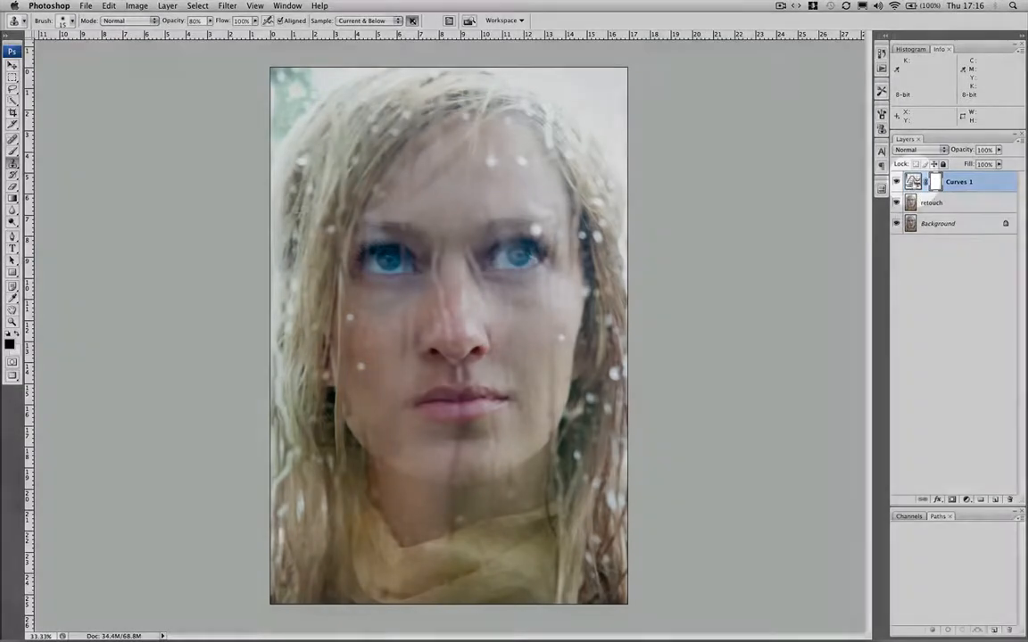
Reopen the Curves 1 adjustment layer's settings to review its curve and close them without changes
double_click(913, 181)
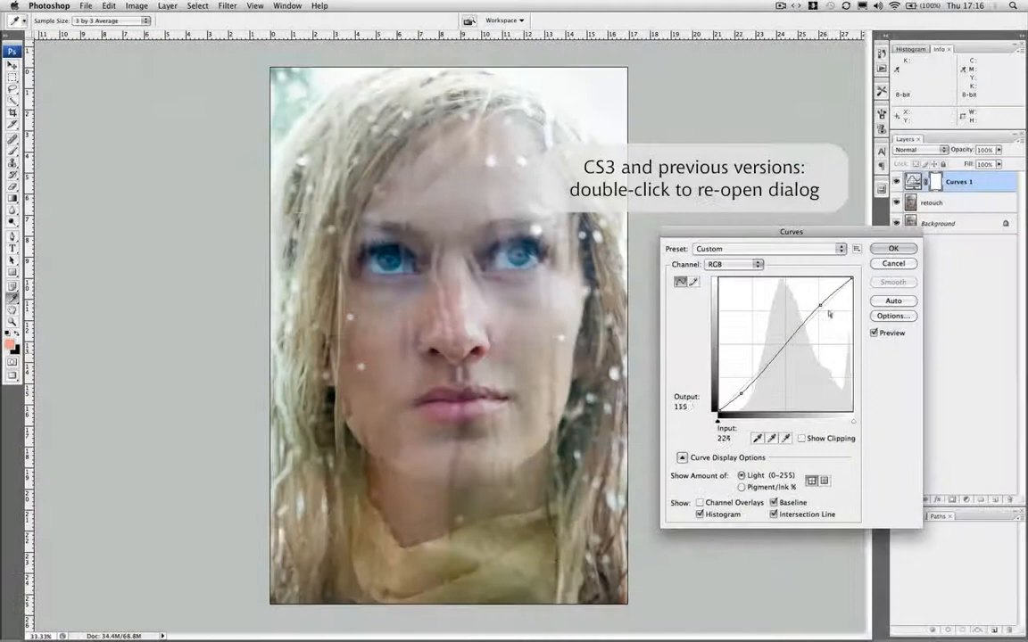
left_click(895, 248)
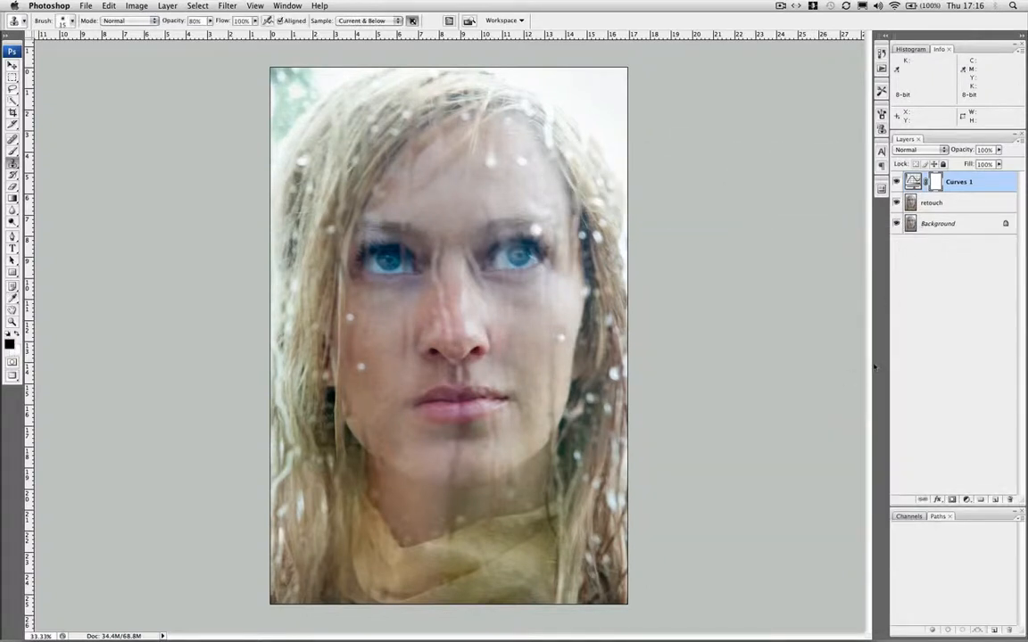
Add a second Curves adjustment layer with an unmodified curve above Curves 1 and set its blend mode to Soft Light
left_click(966, 500)
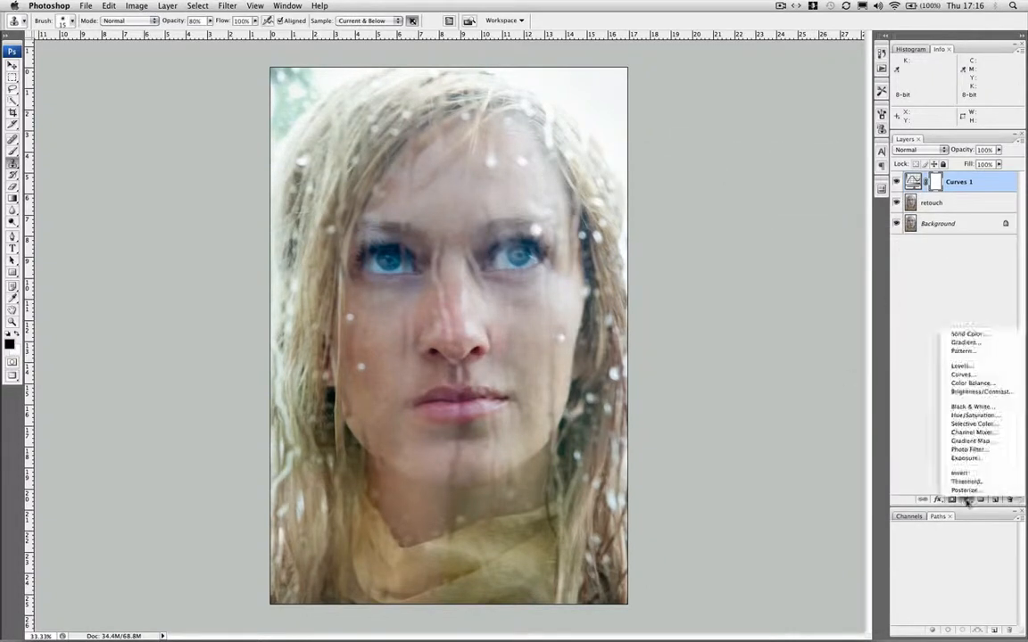
left_click(963, 375)
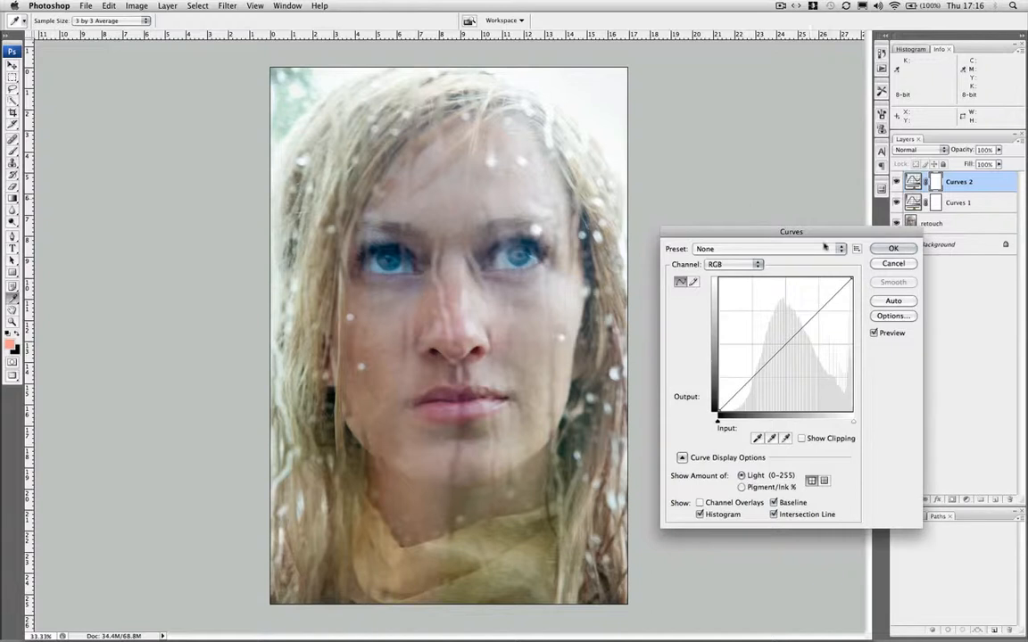
left_click(895, 250)
key("s")
key("d")
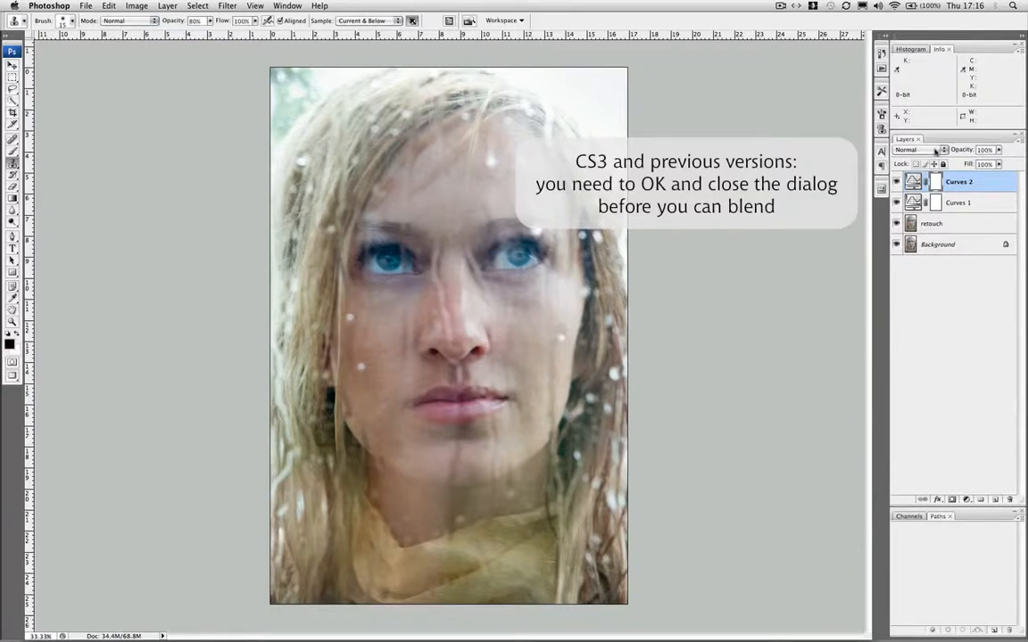
left_click(935, 151)
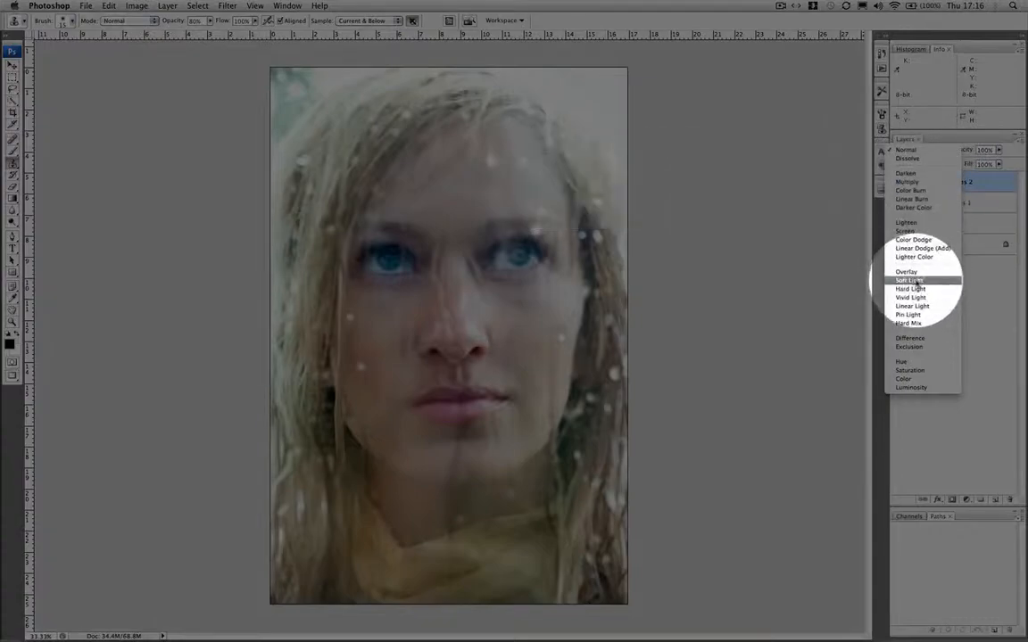
left_click(910, 280)
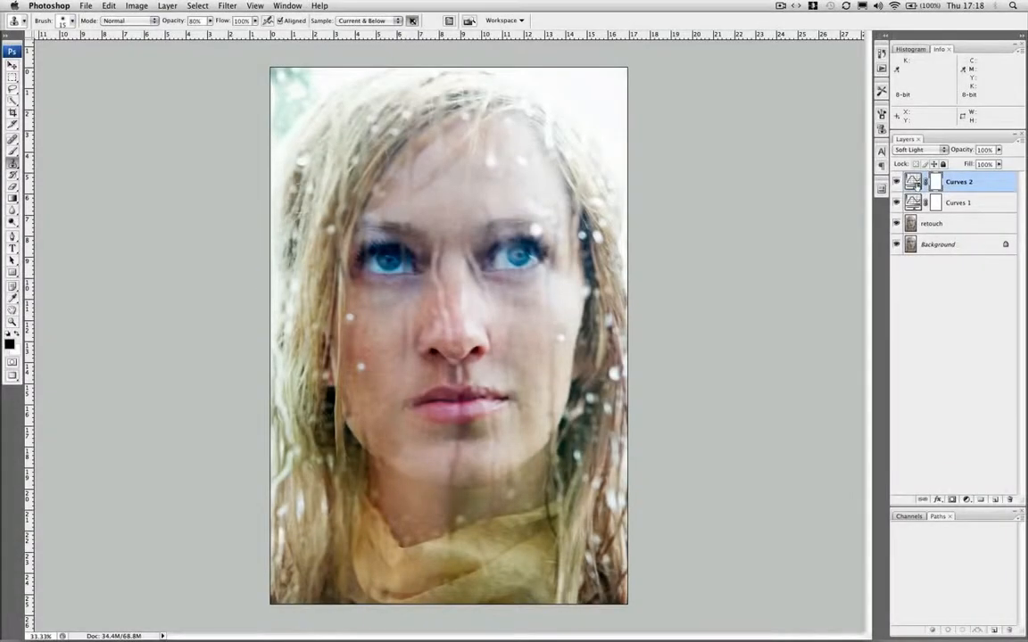
Add a Hue/Saturation adjustment layer, retarget the Blues range by sampling the iris, and set its saturation to -29
left_click(967, 498)
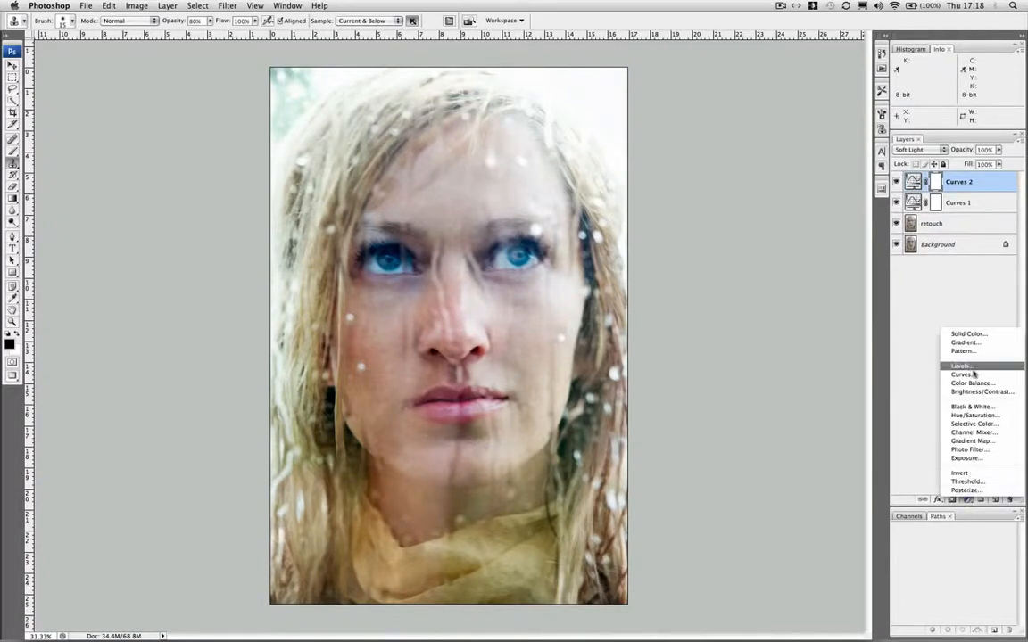
left_click(982, 416)
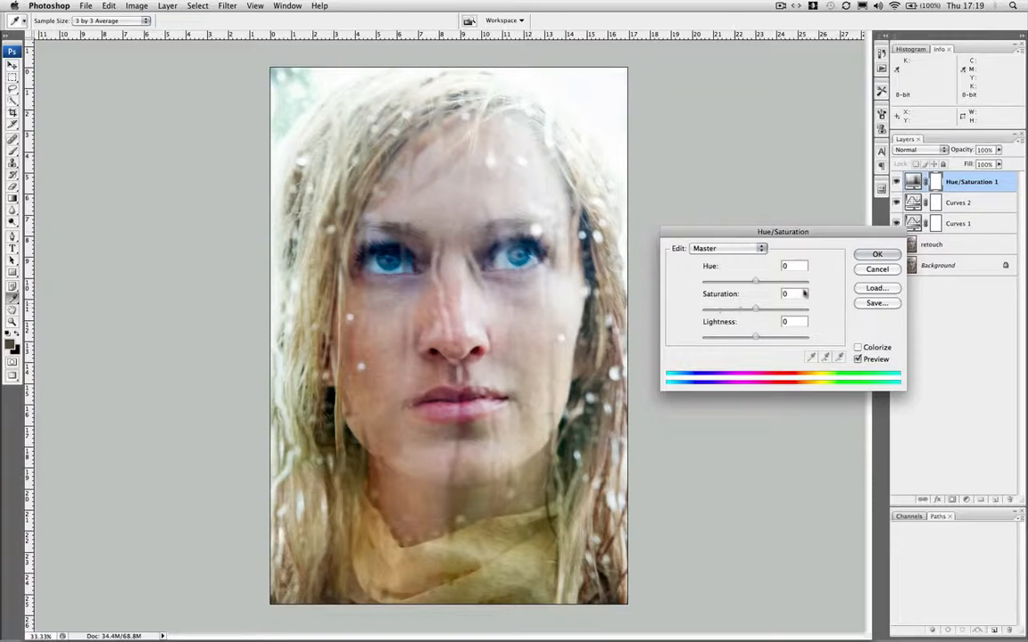
left_click(761, 248)
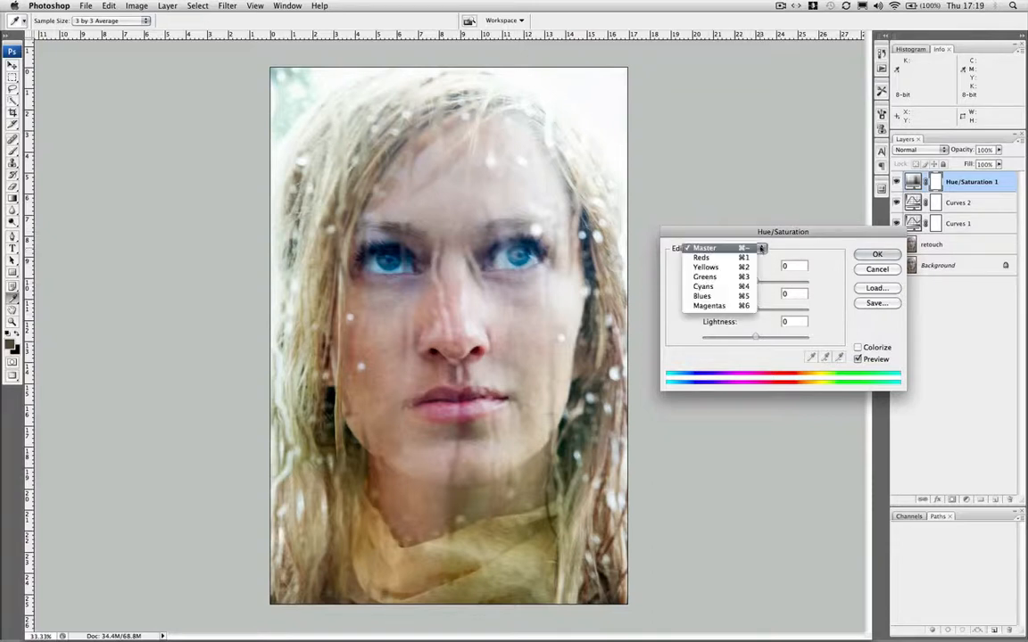
left_click(728, 300)
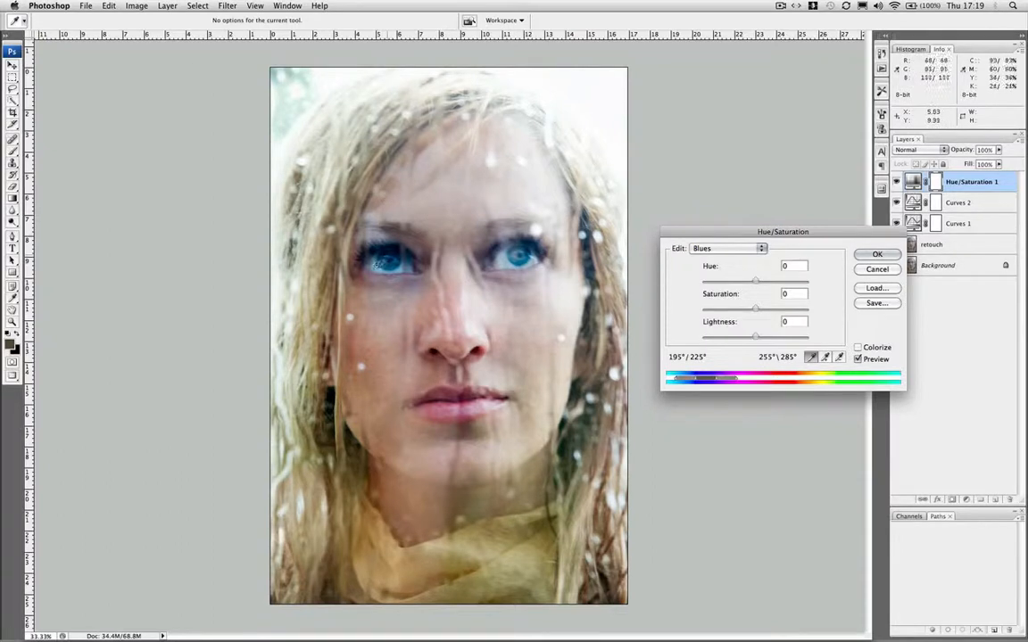
left_click(378, 267)
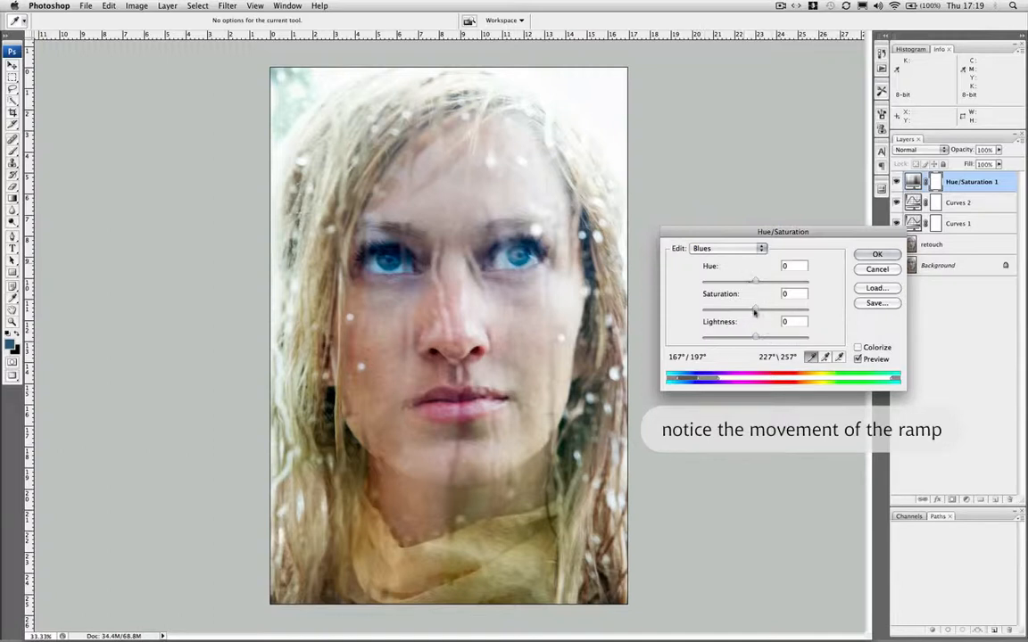
left_click_drag(756, 309, 740, 309)
Retarget the Magentas range to a pink tone sampled from the face, shift its hue towards magenta, and apply the Hue/Saturation adjustment
left_click(705, 248)
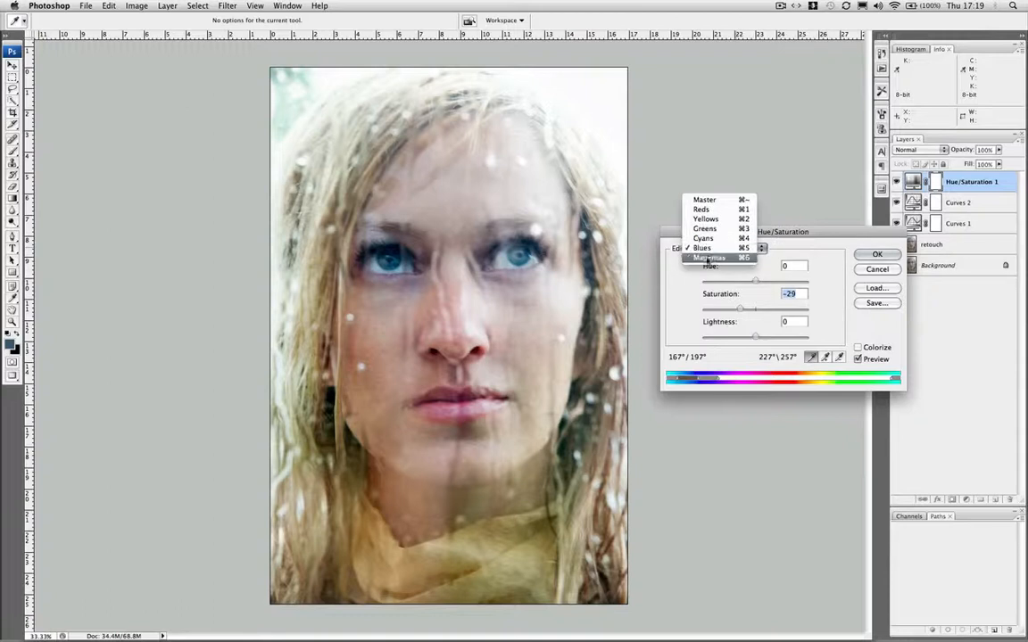
left_click(710, 257)
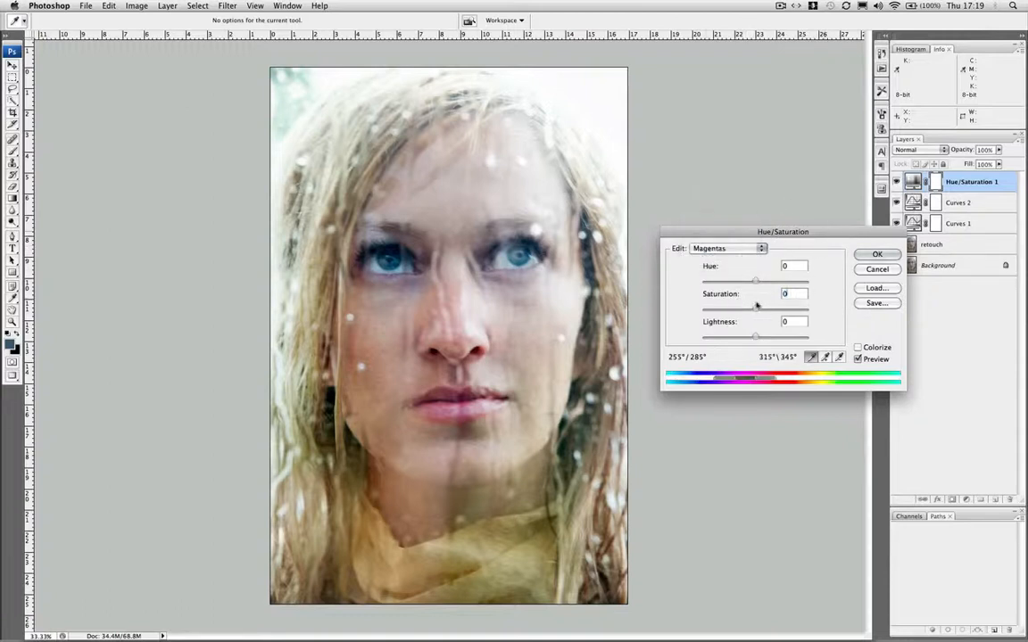
left_click(492, 323)
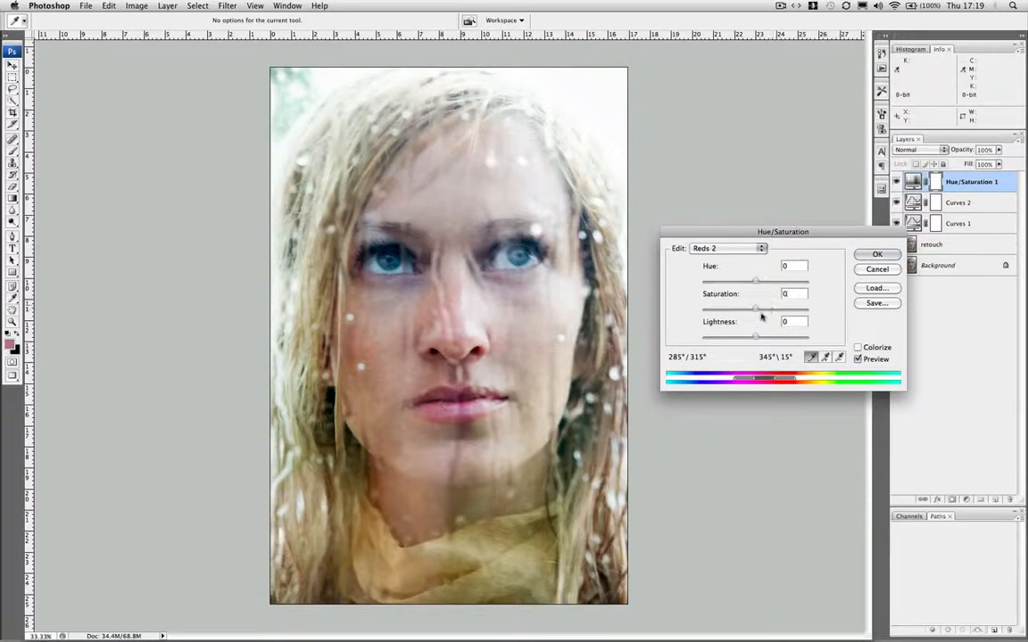
left_click_drag(756, 280, 761, 282)
left_click_drag(763, 281, 746, 281)
key("Return")
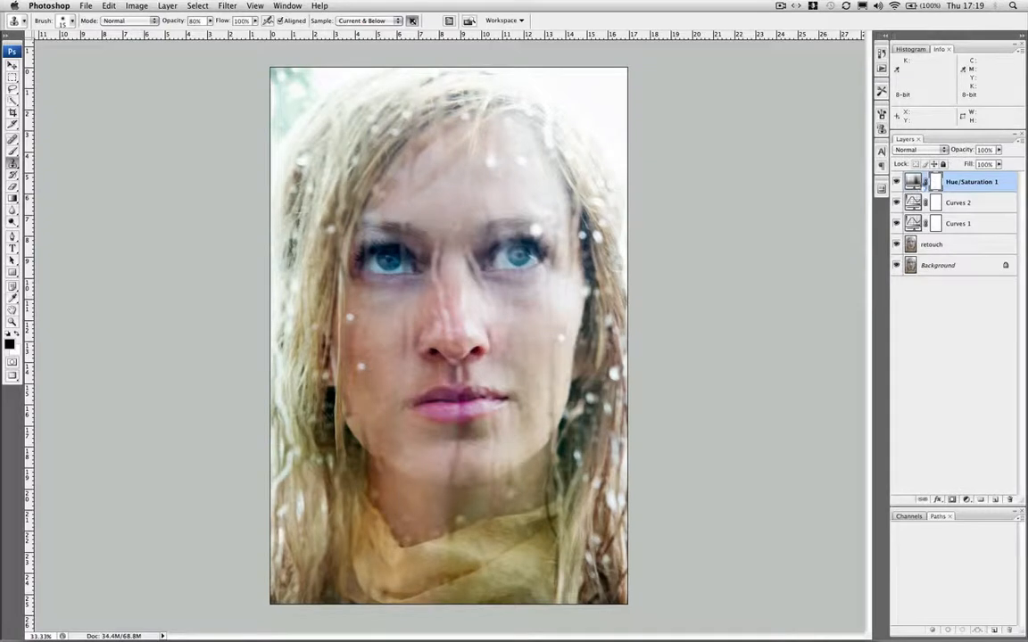